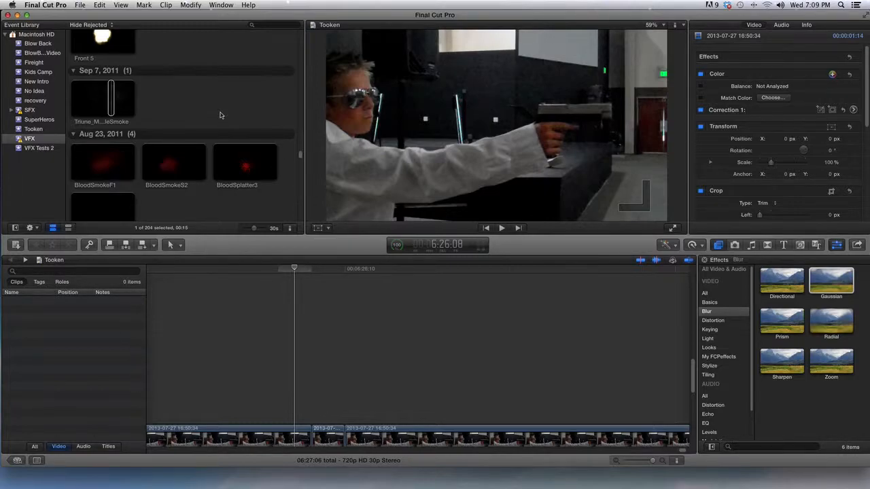
Step: Place the muzzle flash frame of the C Digital VFX clip above the short gunshot clip, around 6:26:09 in the timeline
drag(294, 269, 325, 336)
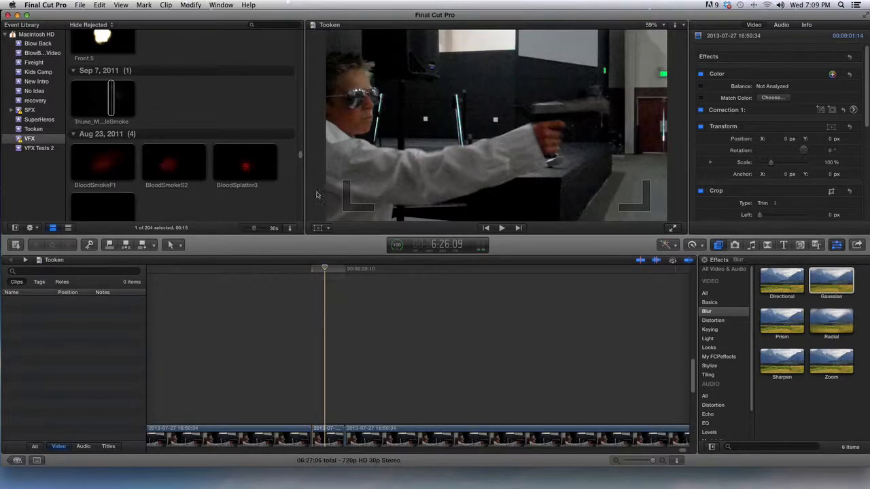
drag(303, 159, 304, 41)
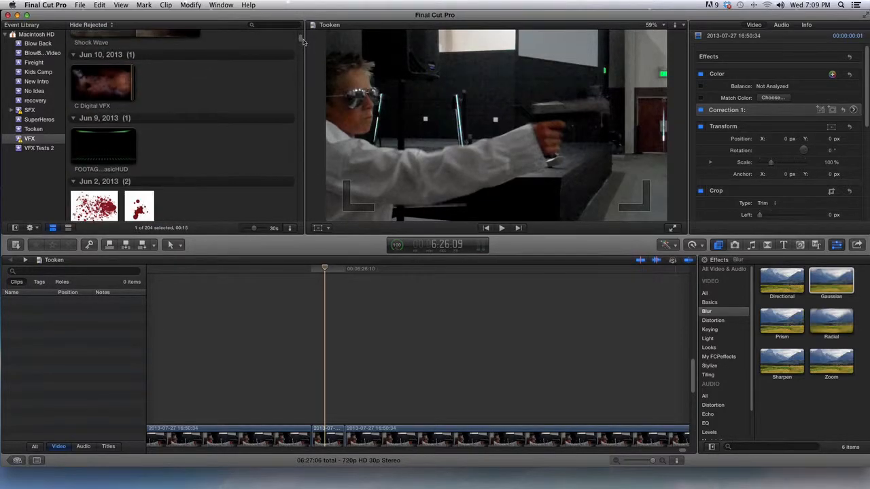
click(133, 74)
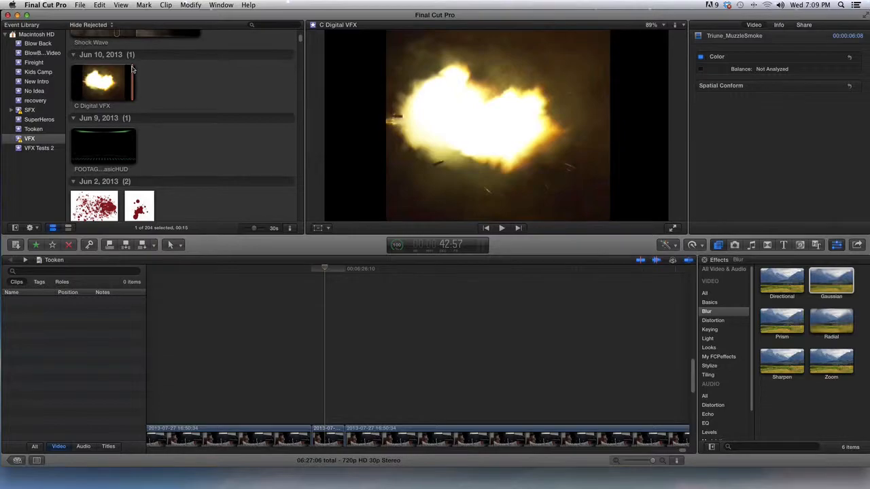
drag(133, 68, 316, 392)
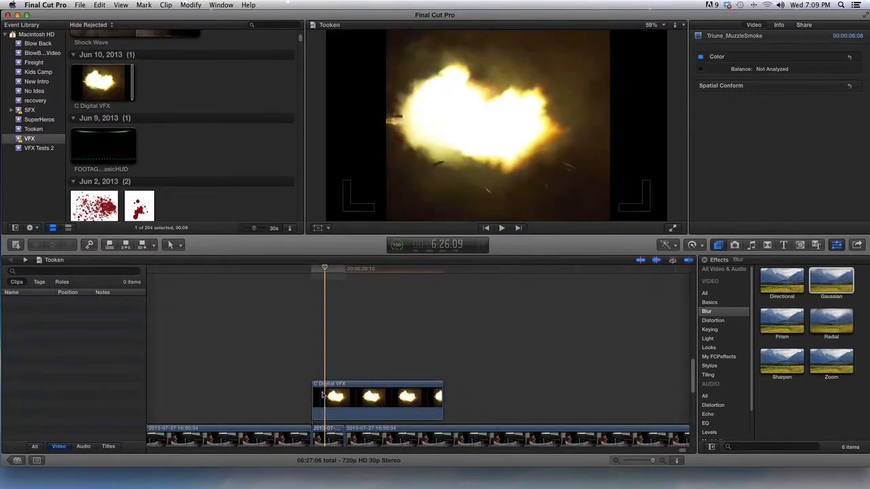
Step: Cut the C Digital VFX clip at the end of the short clip beneath it and delete the remainder
click(344, 408)
key(a)
click(367, 407)
key(Delete)
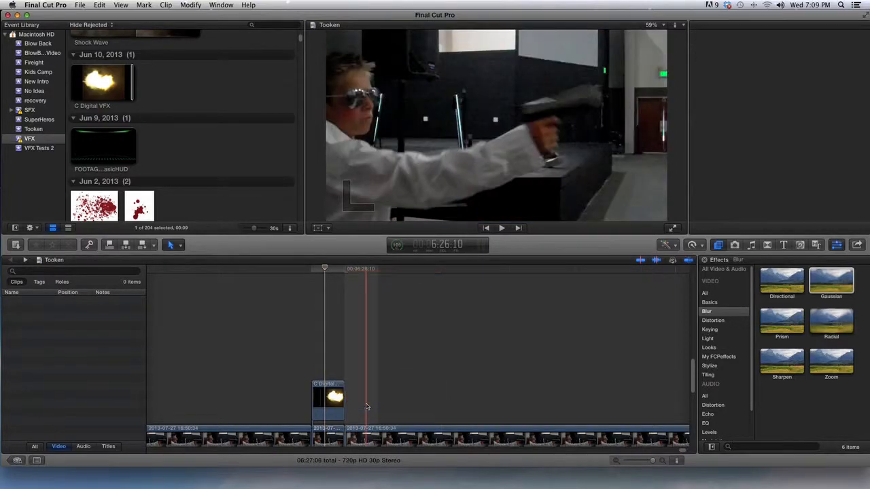
Step: Trim the sides of the C Digital VFX picture by about 150.7 px on the left and 144.9 px on the right
click(324, 269)
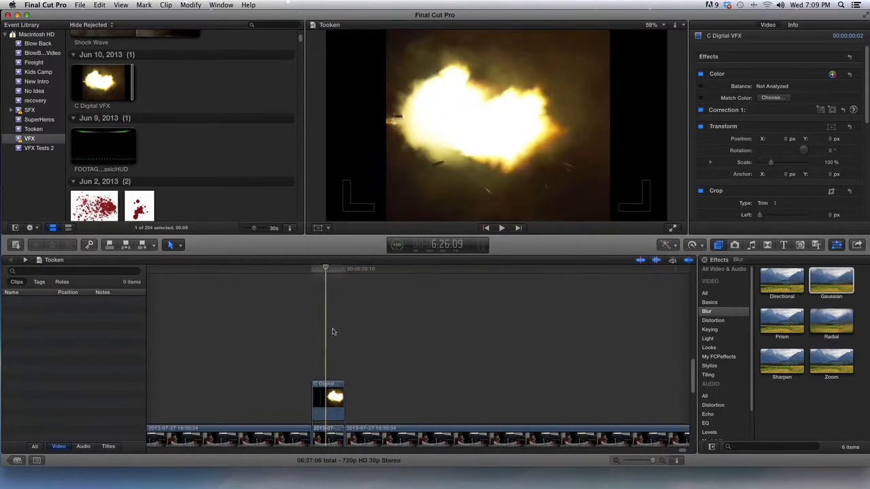
click(333, 401)
click(327, 229)
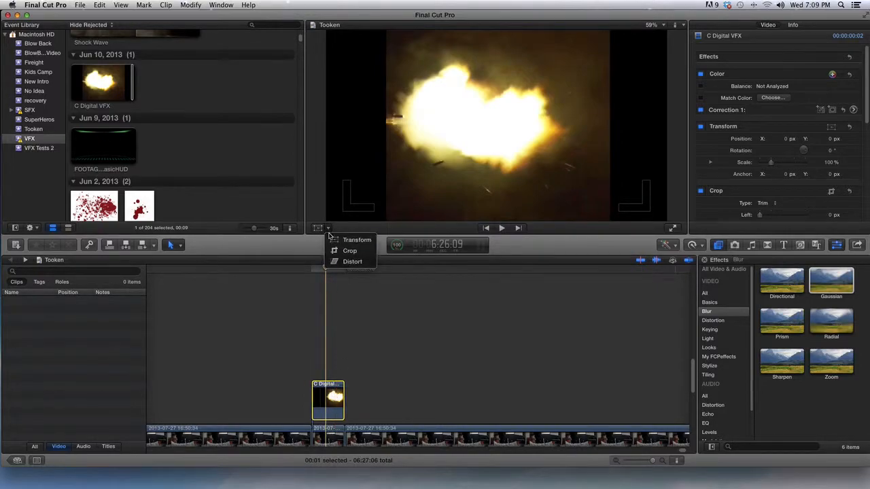
click(337, 251)
drag(325, 126, 386, 140)
drag(668, 133, 609, 139)
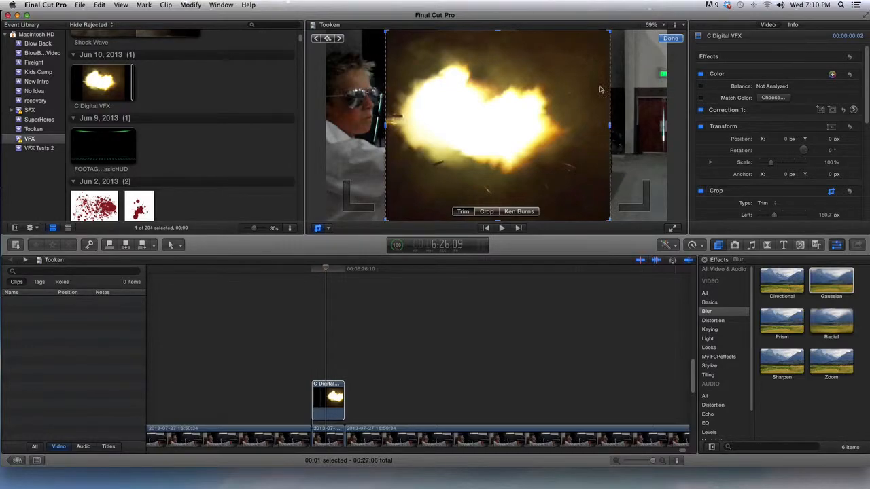
Step: Try the Add blend mode on the muzzle flash clip, and set the mode back to Normal
scroll(848, 163, down, 10)
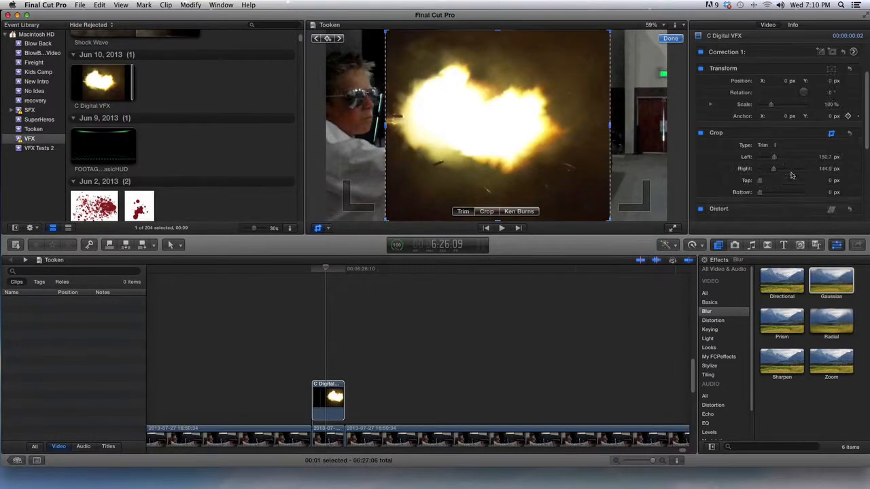
click(766, 199)
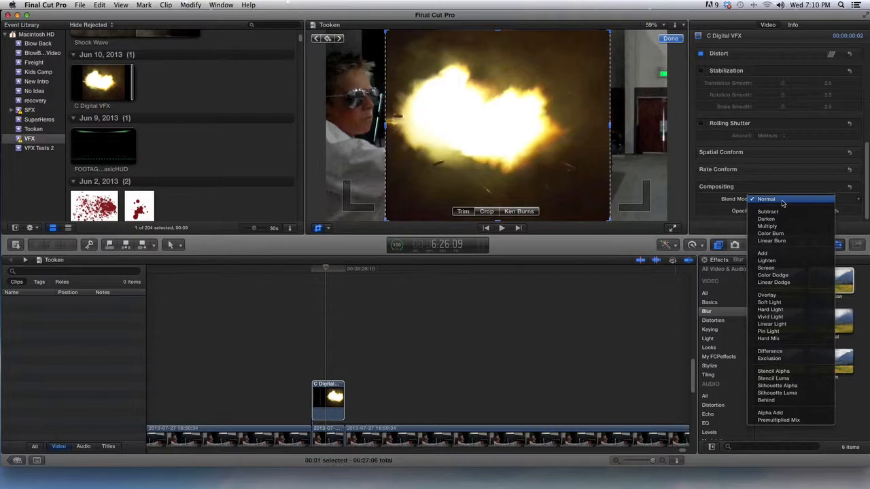
click(775, 253)
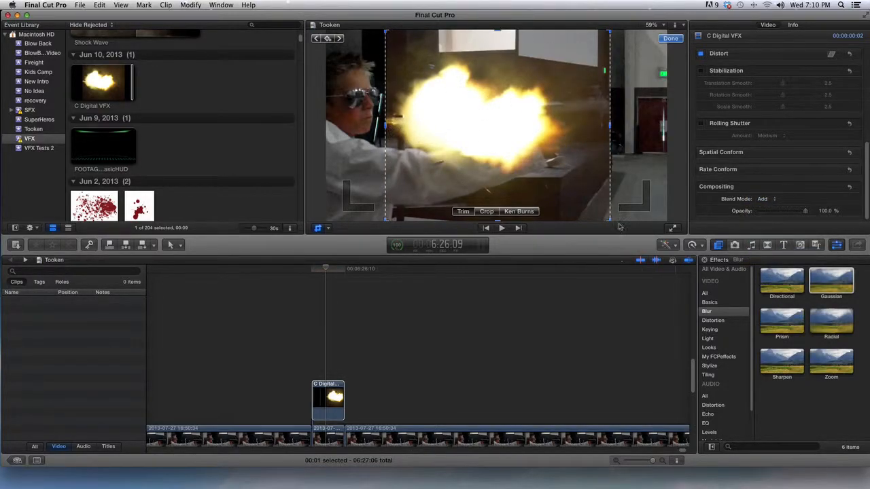
click(766, 199)
click(777, 145)
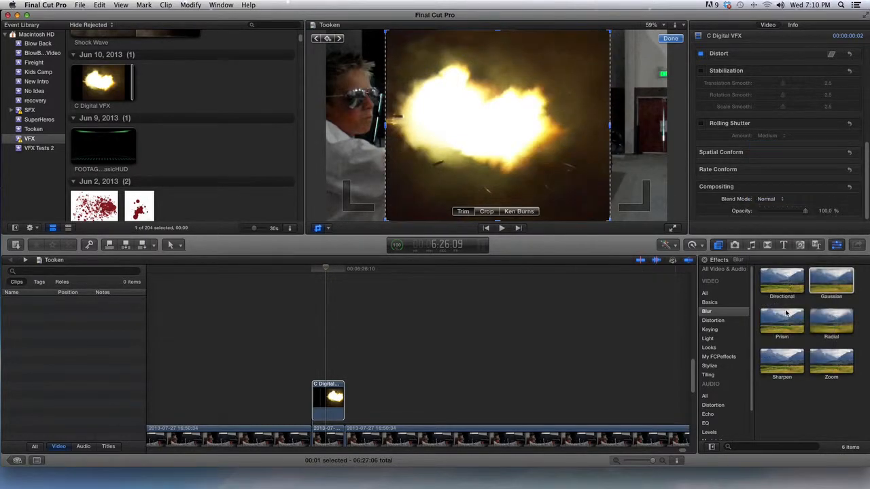
Step: Apply the Luma Keyer effect to the muzzle flash clip and set its blend mode to Add
click(721, 332)
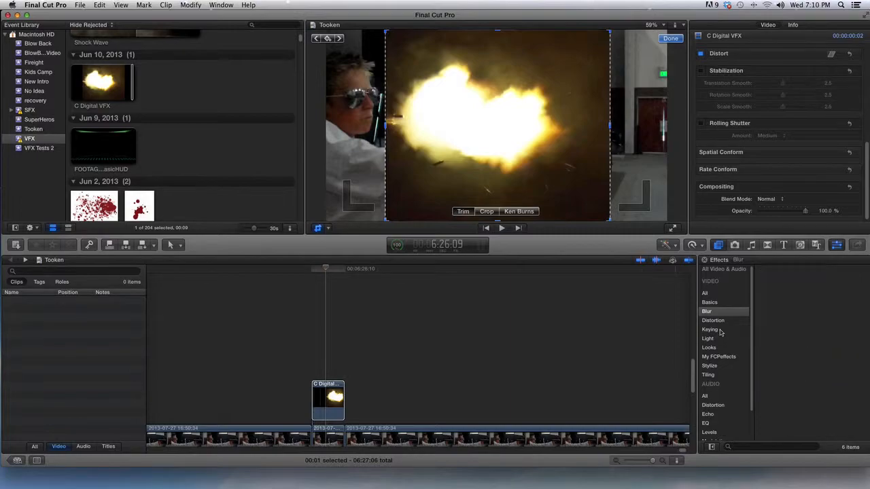
drag(836, 326, 335, 400)
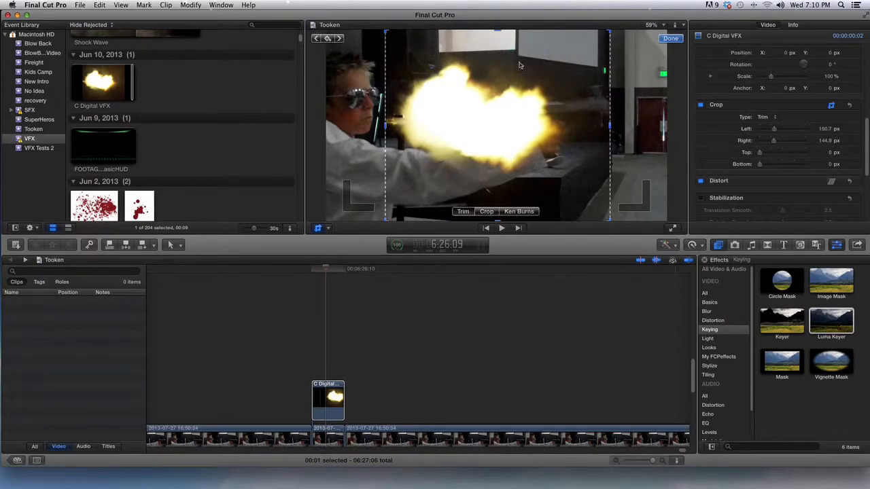
scroll(795, 180, down, 5)
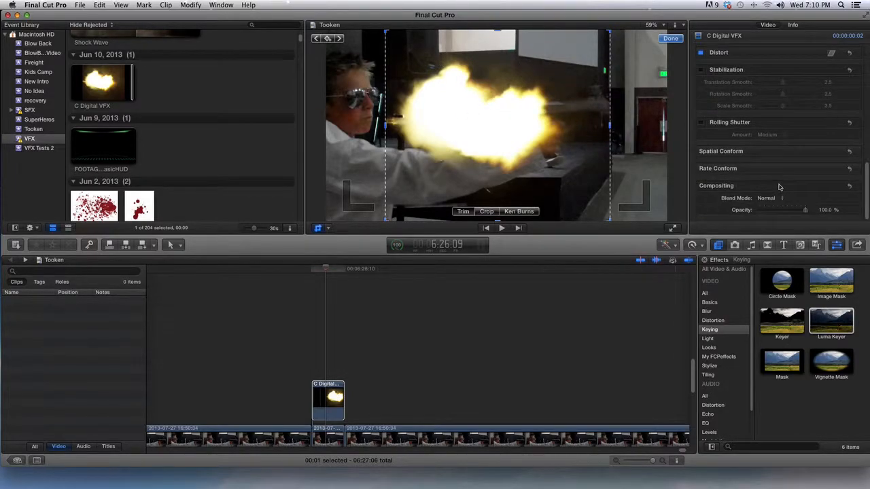
click(781, 203)
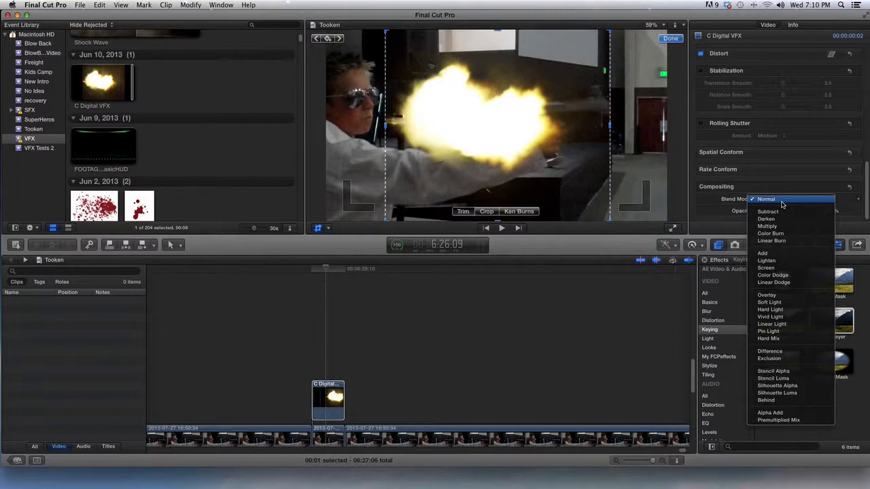
click(770, 254)
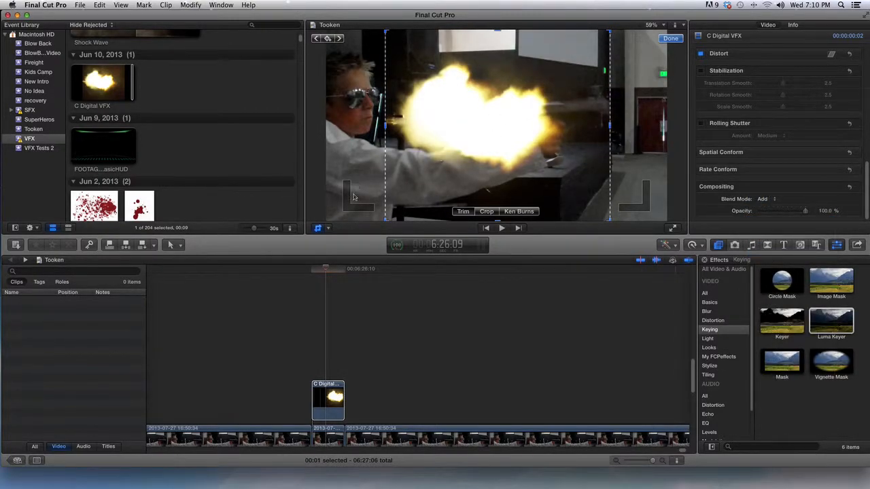
Step: Transform the muzzle flash: scale it down, place it at the tip of the gun barrel and rotate it slightly to match the aim
click(330, 228)
click(340, 237)
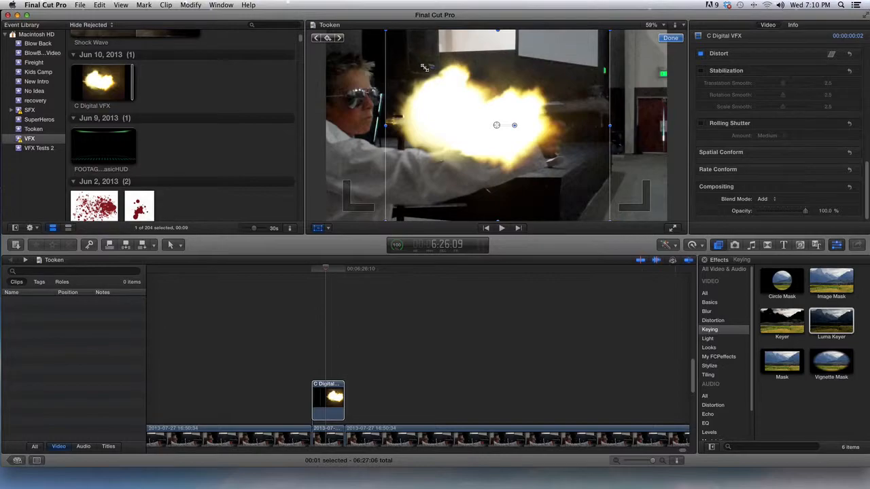
drag(387, 31, 439, 77)
drag(514, 125, 653, 104)
drag(590, 59, 590, 58)
mouse_move(652, 102)
mouse_down()
mouse_move(667, 103)
mouse_move(655, 101)
mouse_up()
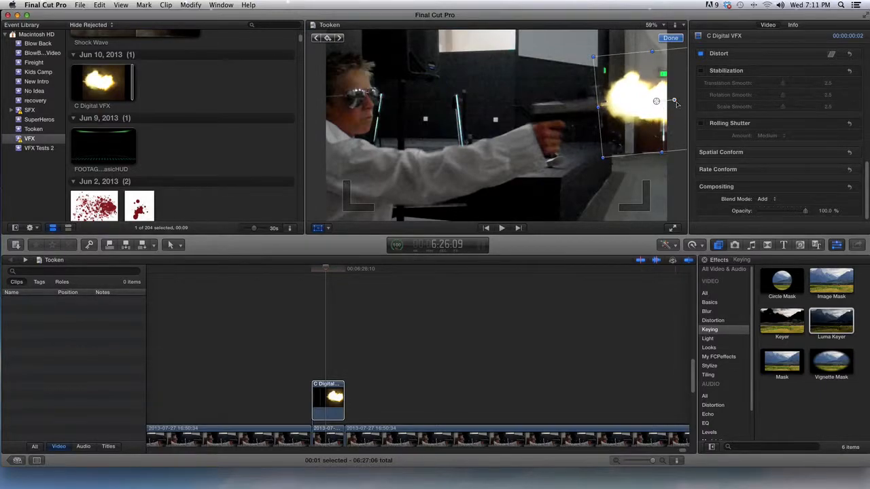
drag(674, 100, 656, 101)
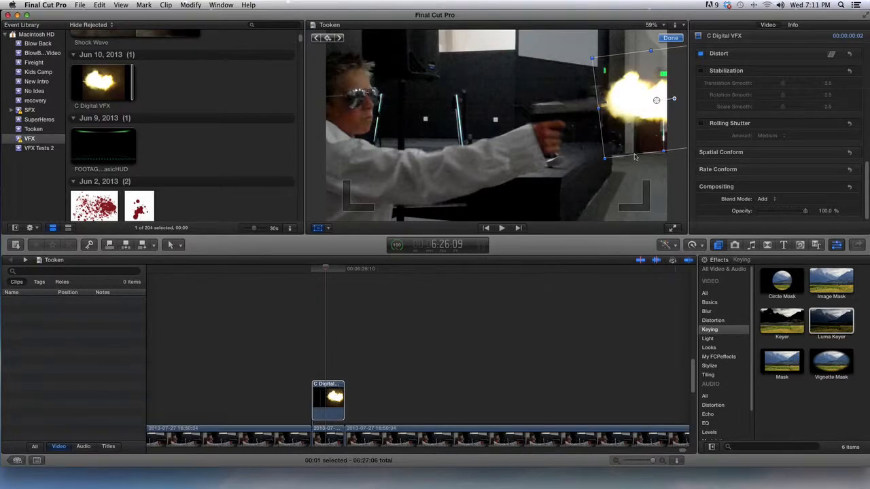
click(670, 38)
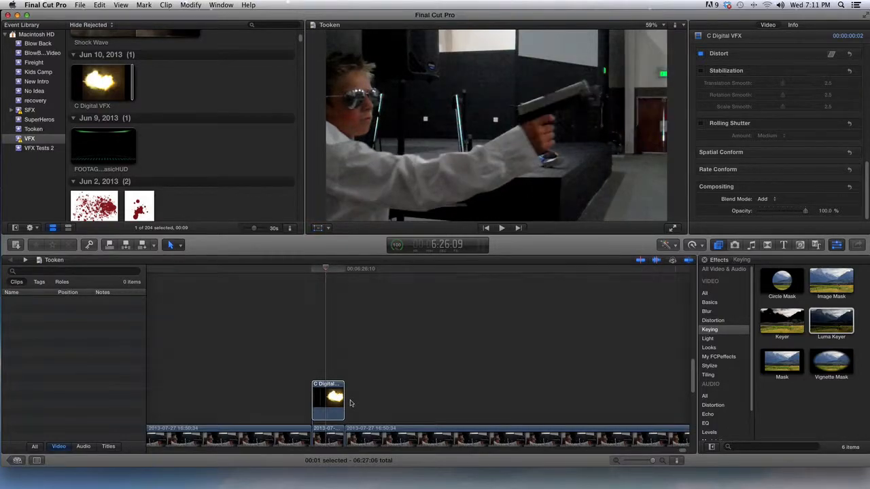
Step: Duplicate the muzzle flash clip directly above itself and apply a Gaussian blur with an amount of about 61.13 to the lower copy
click(329, 402)
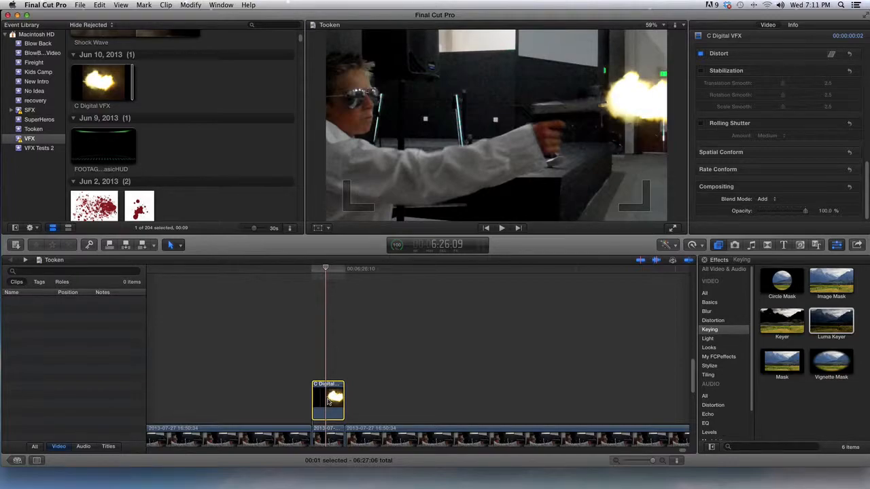
drag(329, 402, 329, 354)
click(335, 393)
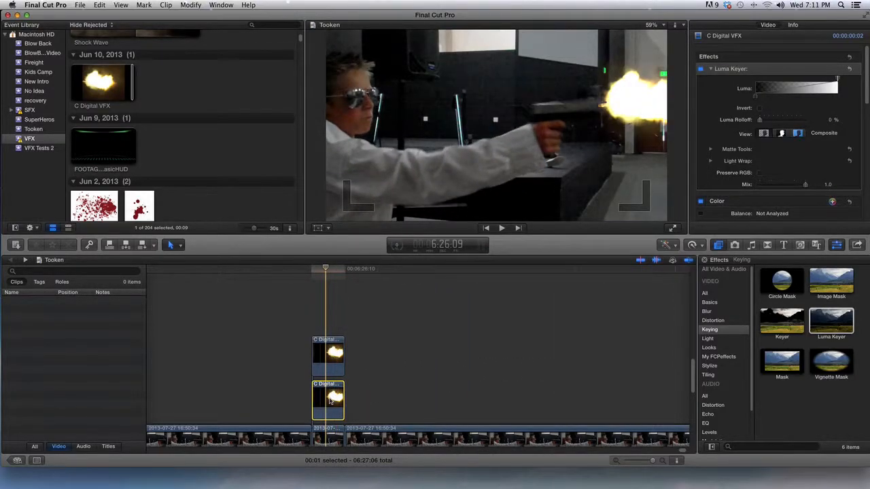
click(706, 312)
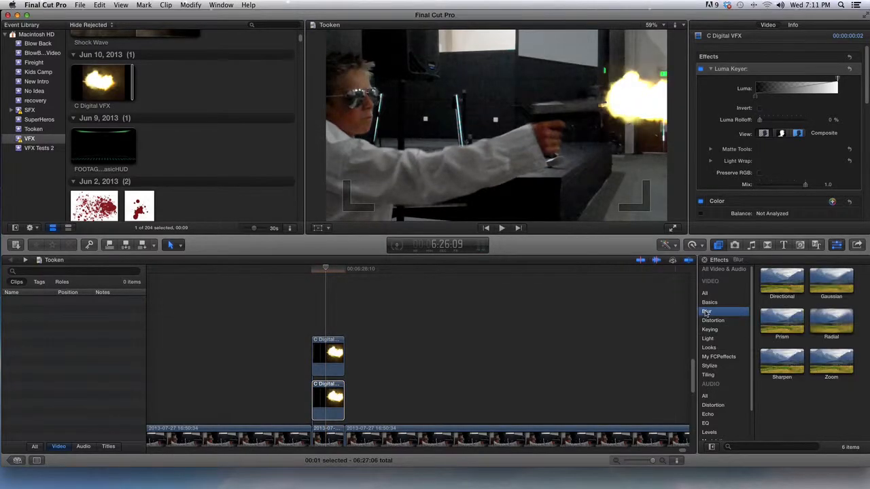
drag(833, 287, 333, 400)
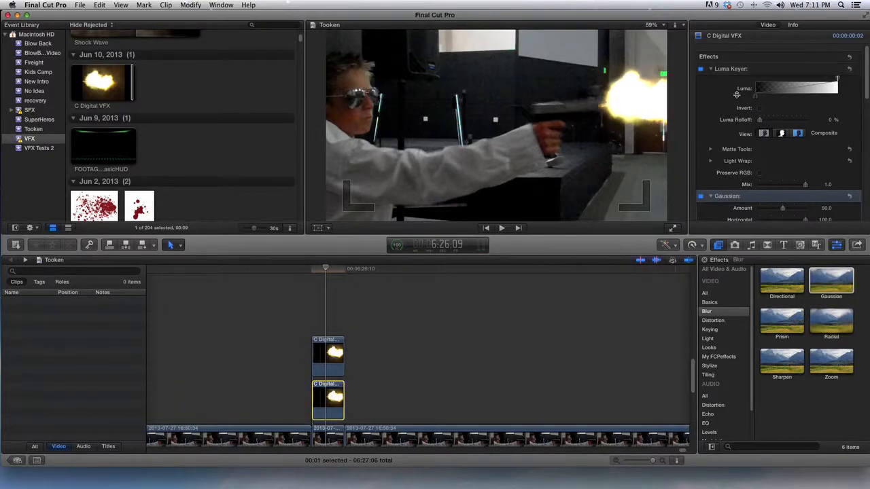
scroll(761, 200, down, 2)
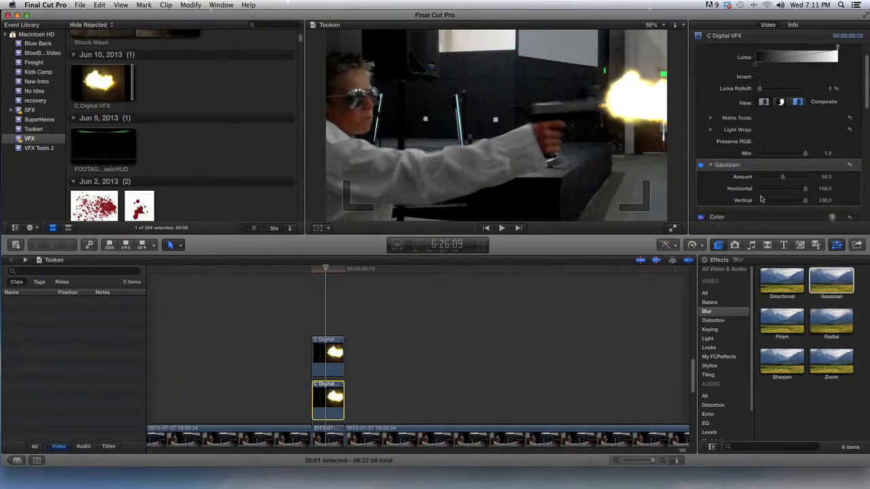
drag(783, 178, 788, 179)
Step: Add the Triune_MuzzleSmoke clip above the two muzzle flash clips, aligned with their start
mouse_move(324, 267)
mouse_down()
mouse_move(299, 277)
mouse_move(338, 274)
mouse_move(312, 277)
mouse_move(328, 275)
mouse_up()
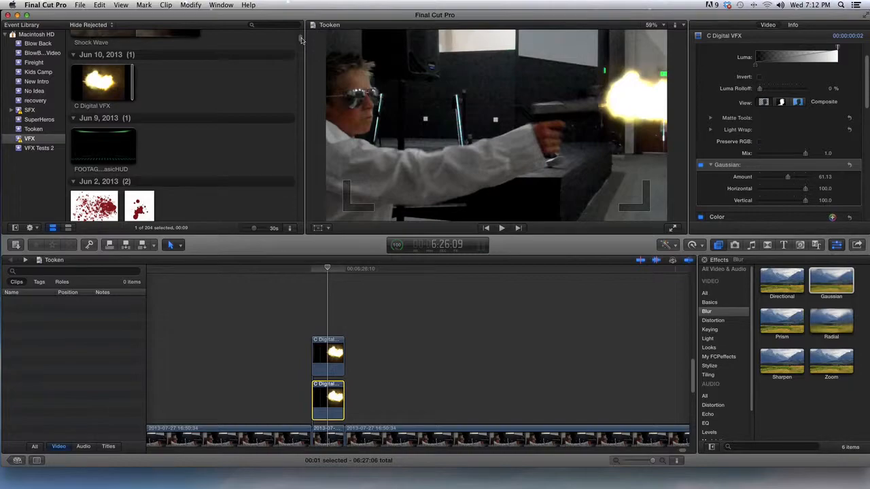
drag(301, 40, 290, 156)
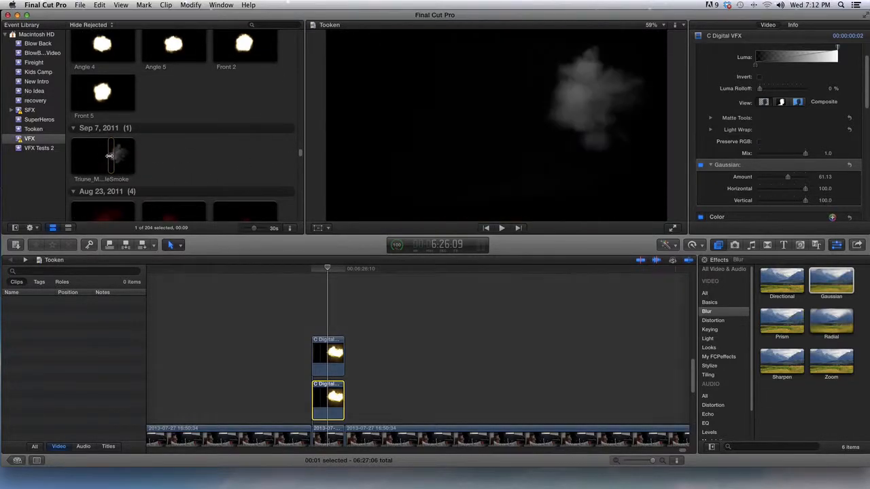
click(111, 156)
drag(110, 156, 325, 313)
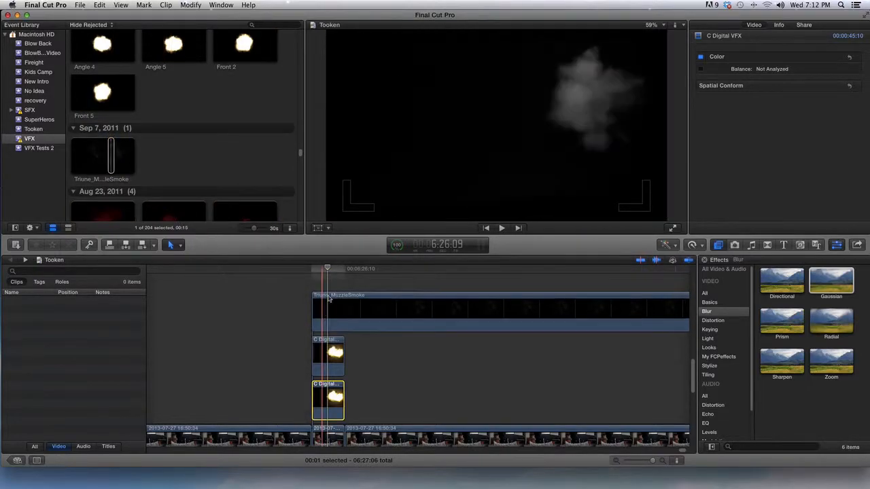
Step: Set the blend mode of the Triune_MuzzleSmoke clip to Screen
click(325, 270)
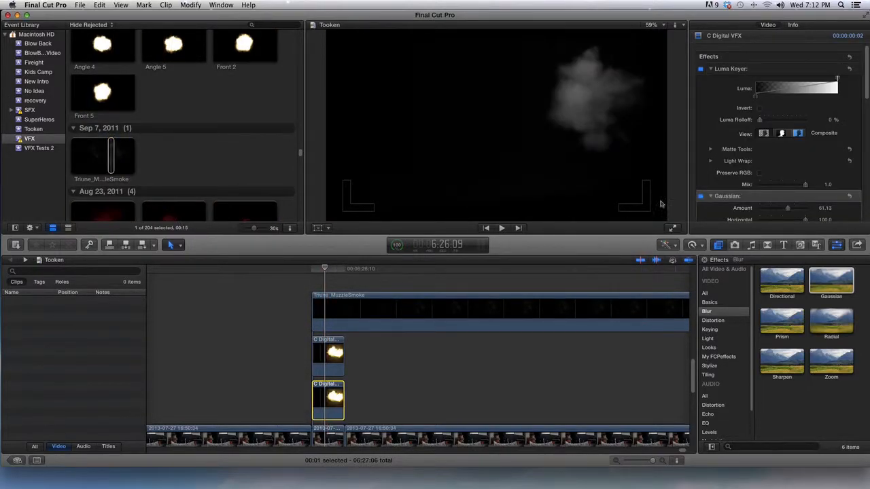
scroll(799, 170, down, 2)
click(362, 313)
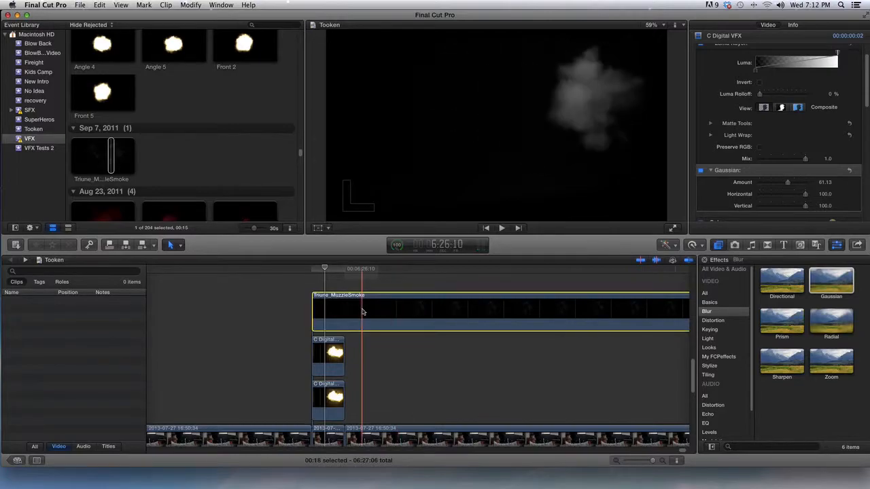
scroll(823, 141, down, 2)
scroll(823, 141, down, 5)
scroll(808, 169, down, 1)
click(766, 200)
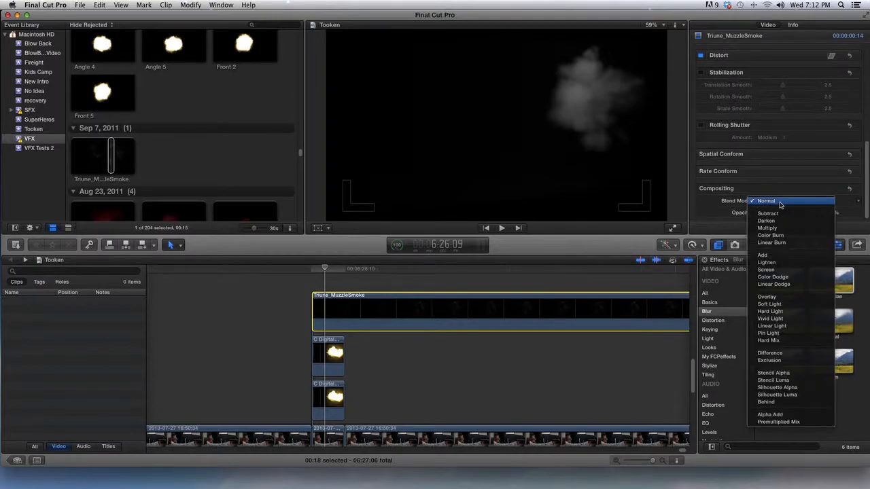
click(768, 270)
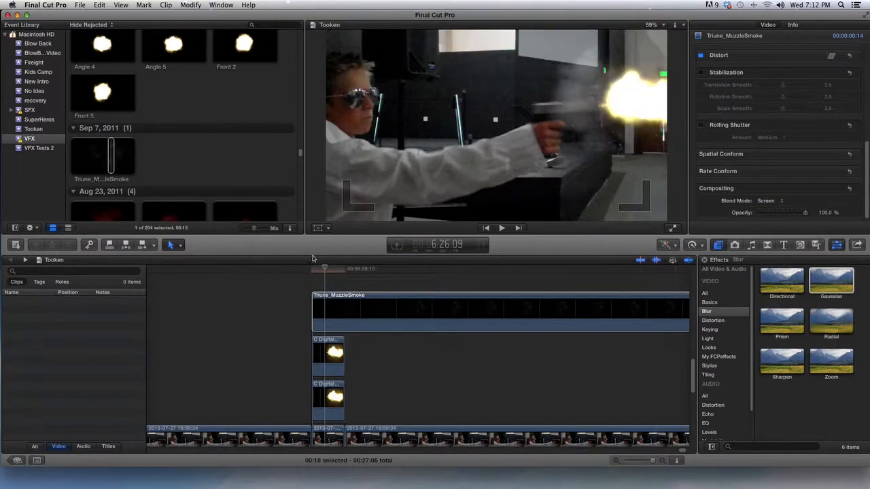
Step: Transform the Triune_MuzzleSmoke clip: place it at the tip of the gun barrel, about X 719.2 px, Y 32.8 px, at 100% scale
click(333, 309)
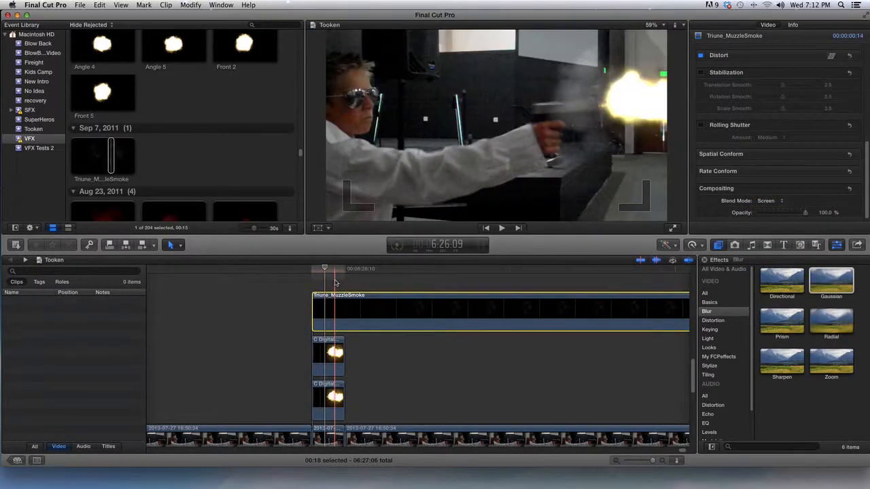
click(318, 230)
drag(327, 221, 622, 198)
drag(499, 127, 700, 121)
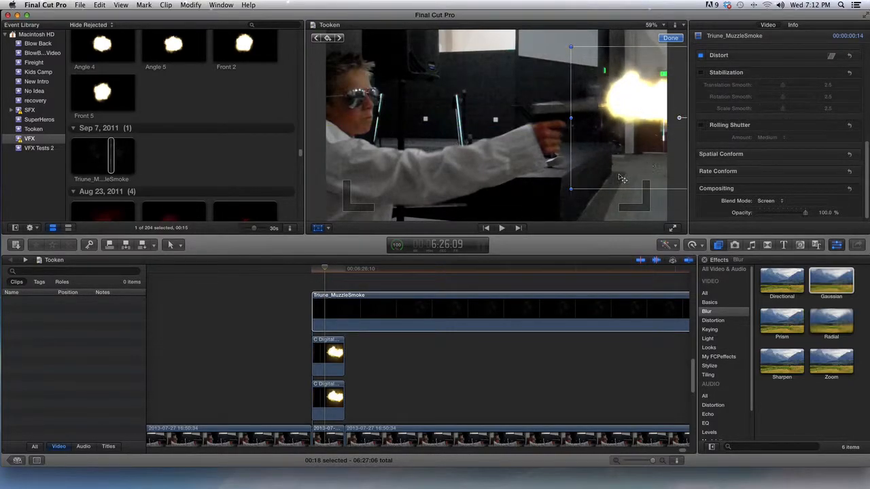
drag(572, 189, 597, 179)
drag(648, 133, 637, 133)
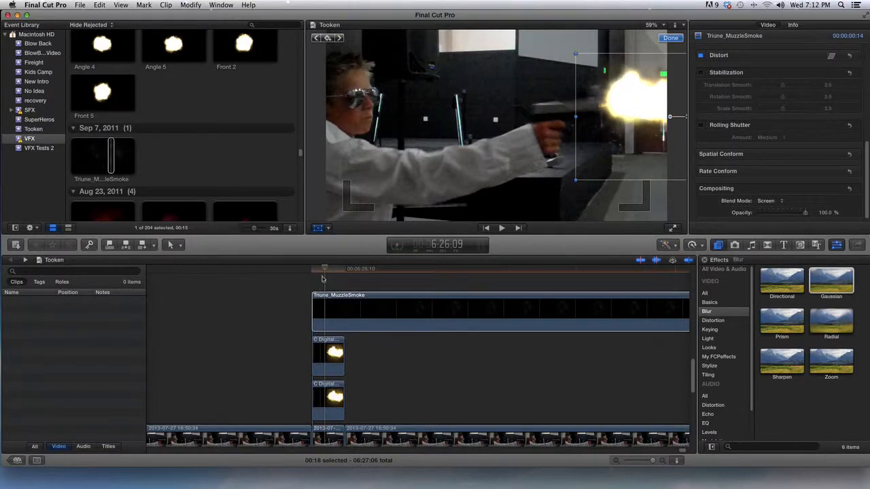
Step: Play back the shot from just before the muzzle flash and scrub through it to check the smoke's placement
click(285, 278)
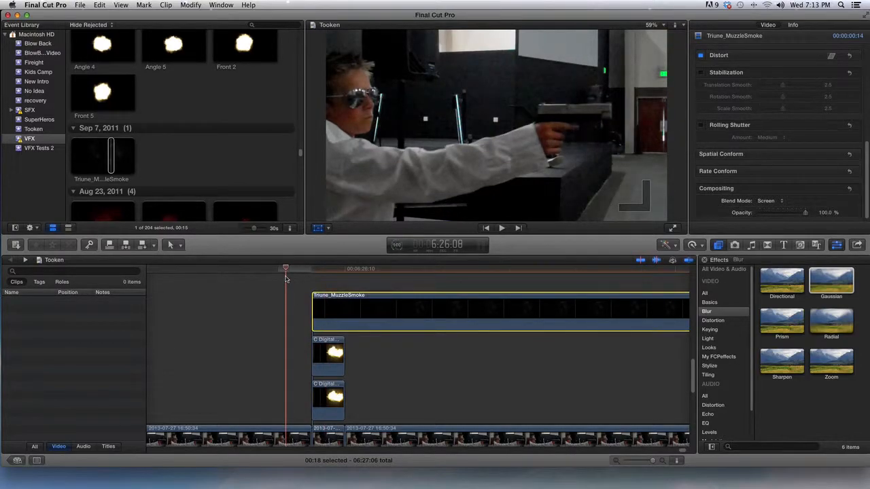
key(space)
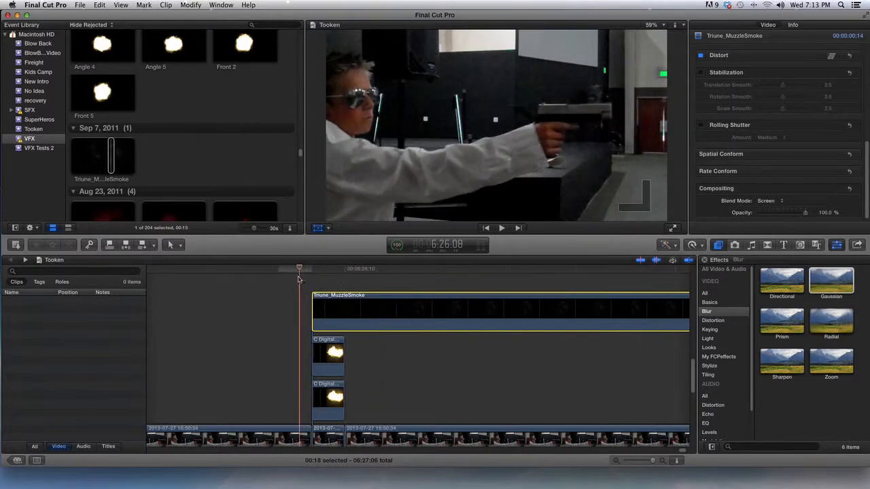
drag(666, 270, 285, 285)
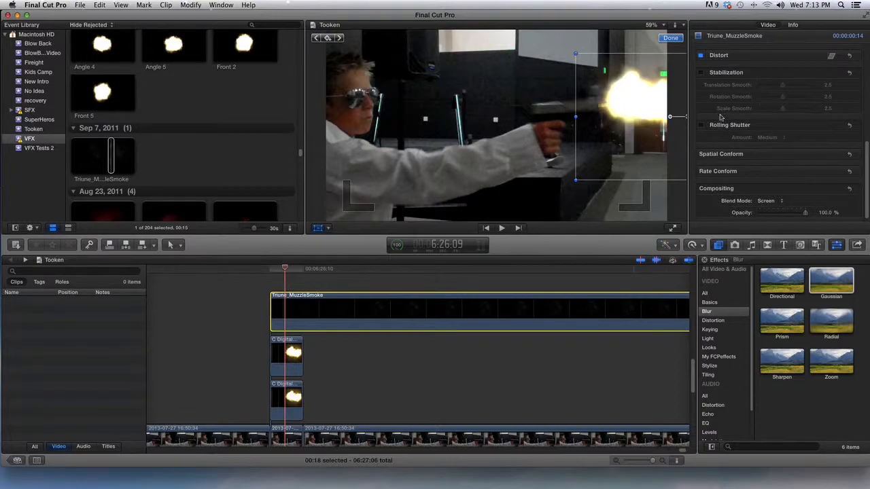
scroll(741, 136, up, 8)
scroll(769, 154, up, 3)
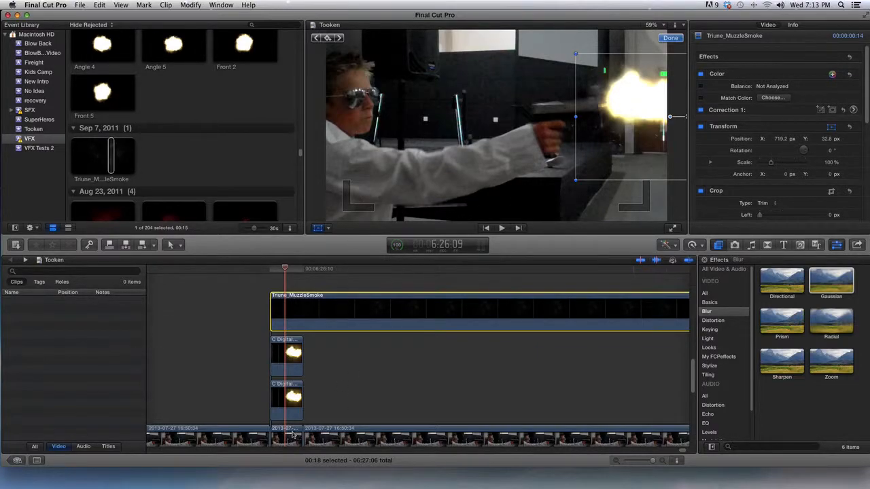
scroll(293, 436, down, 3)
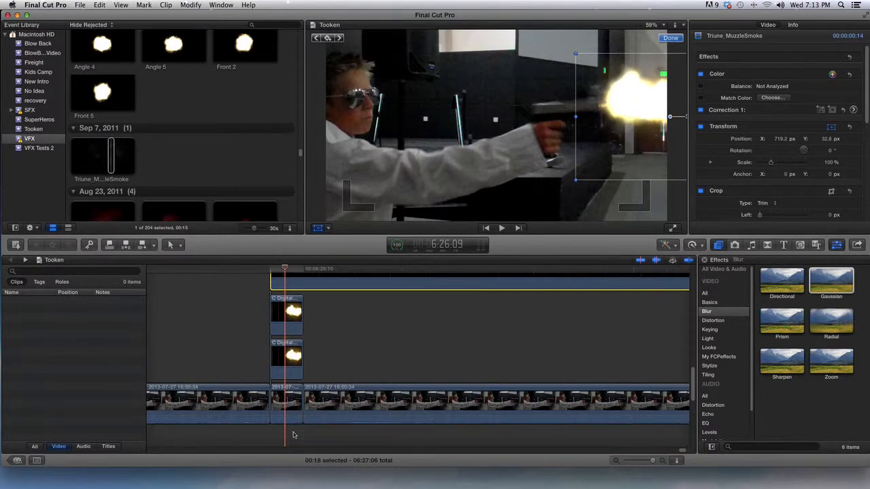
key(b)
click(274, 406)
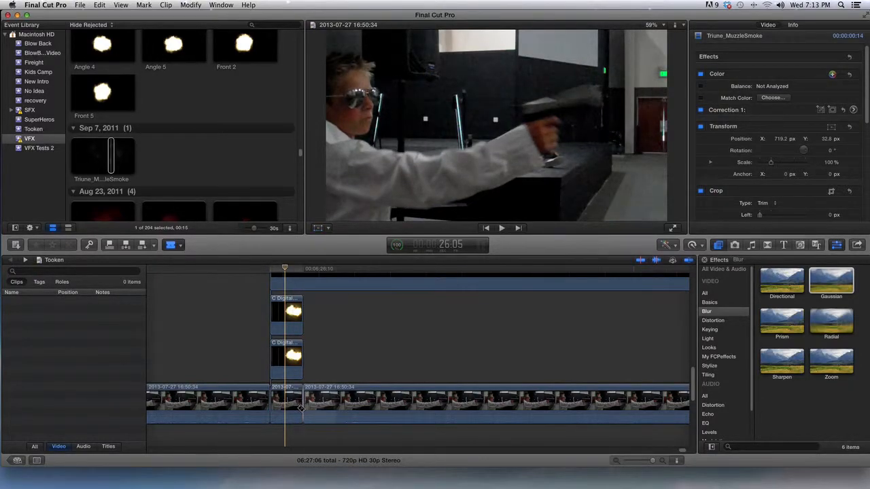
key(a)
scroll(799, 122, up, 2)
scroll(799, 122, down, 2)
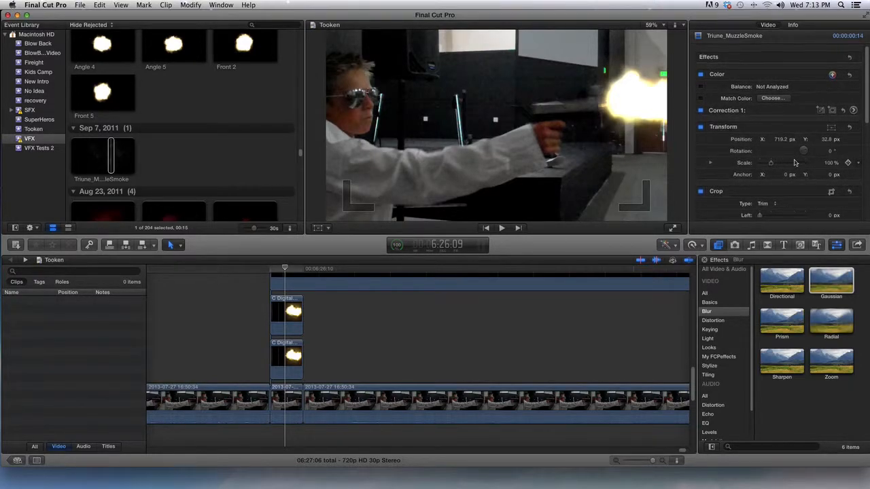
Step: Add a colour-correction shape mask to the one-frame footage clip under the flashes and fit it as a narrow ellipse over the actor's face
click(287, 403)
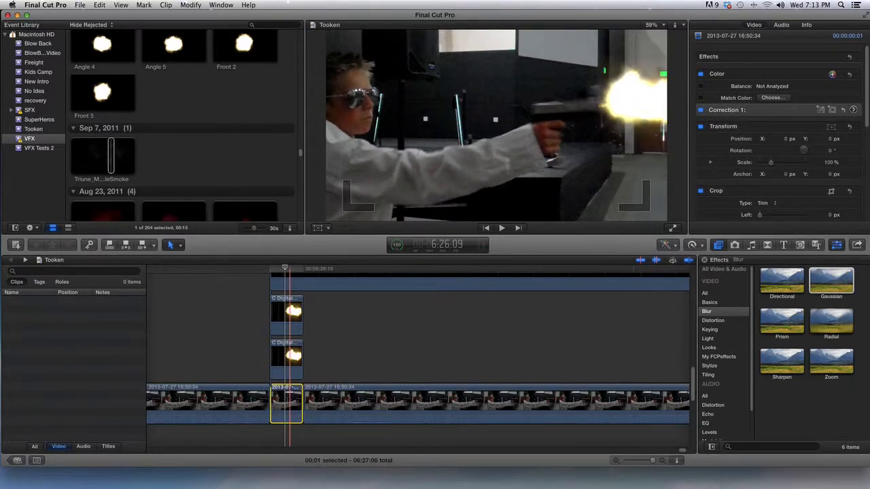
click(833, 110)
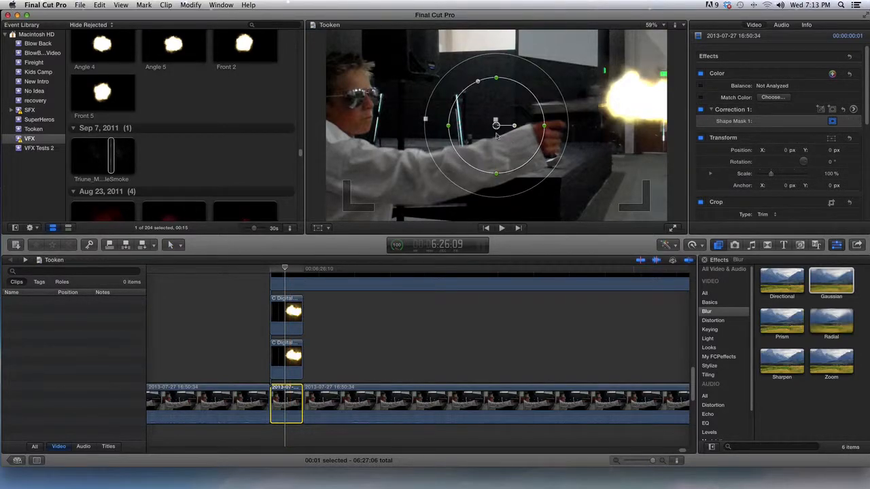
drag(496, 126, 384, 105)
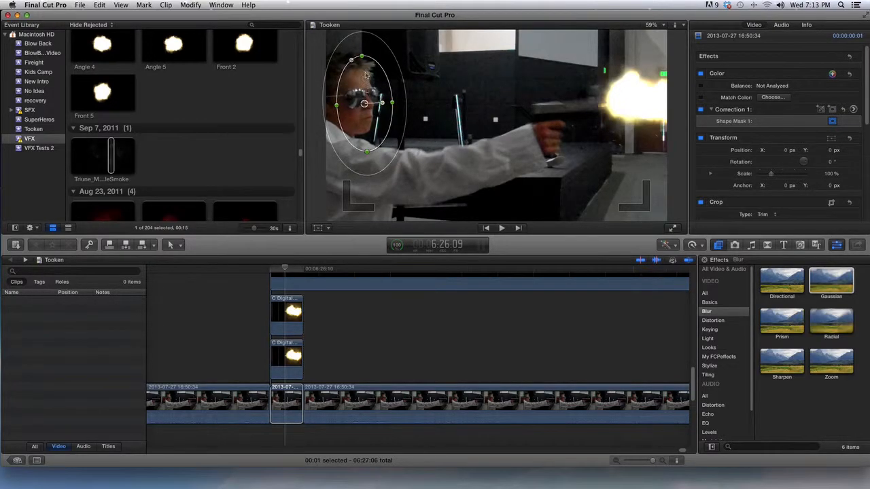
drag(351, 60, 354, 69)
drag(368, 155, 358, 107)
drag(362, 143, 361, 141)
drag(357, 106, 360, 103)
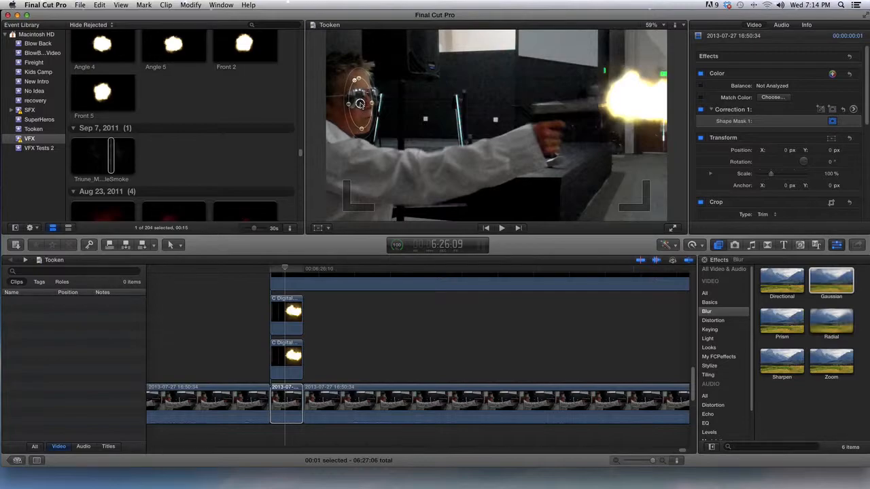
Step: Inside the mask, set exposure to shadows 14%, midtones -4% and highlights 14%, and tint the global colour yellow at 58°, 6%
click(854, 109)
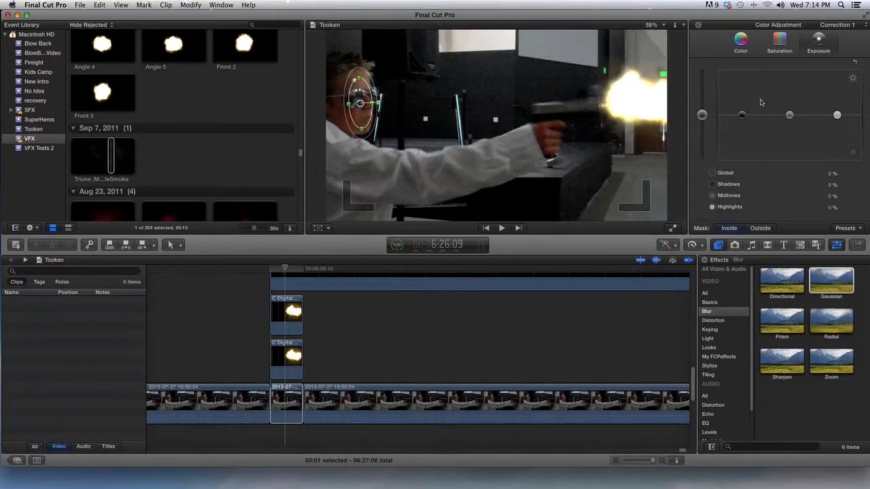
drag(742, 116, 838, 111)
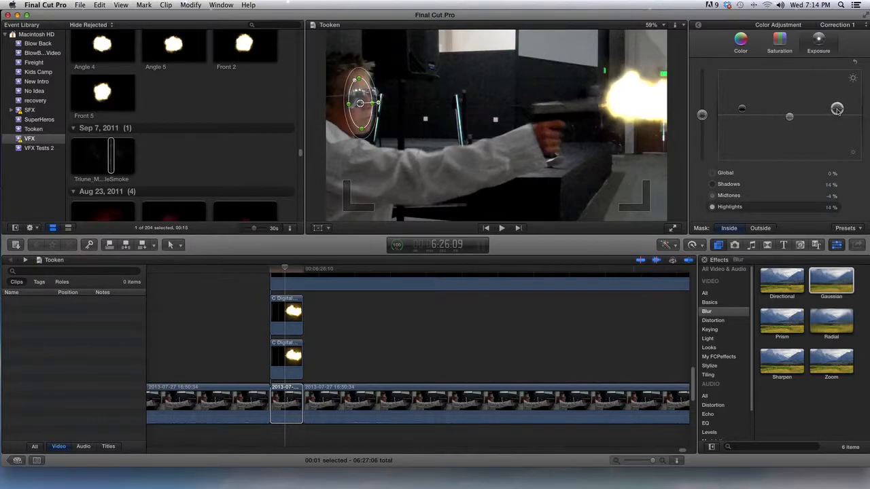
click(740, 42)
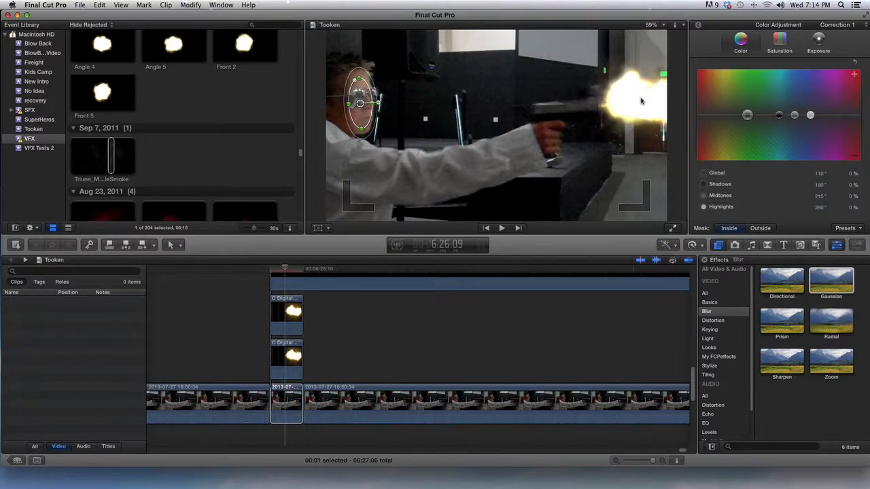
drag(752, 119, 726, 116)
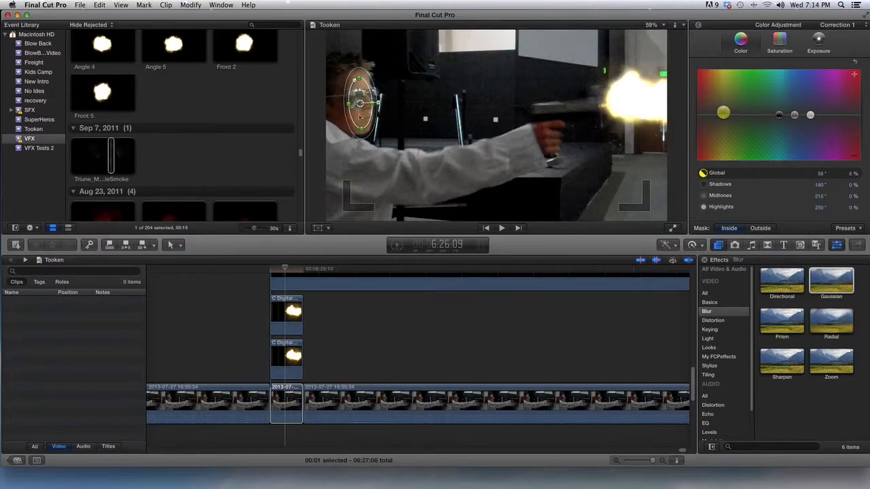
drag(347, 117, 345, 118)
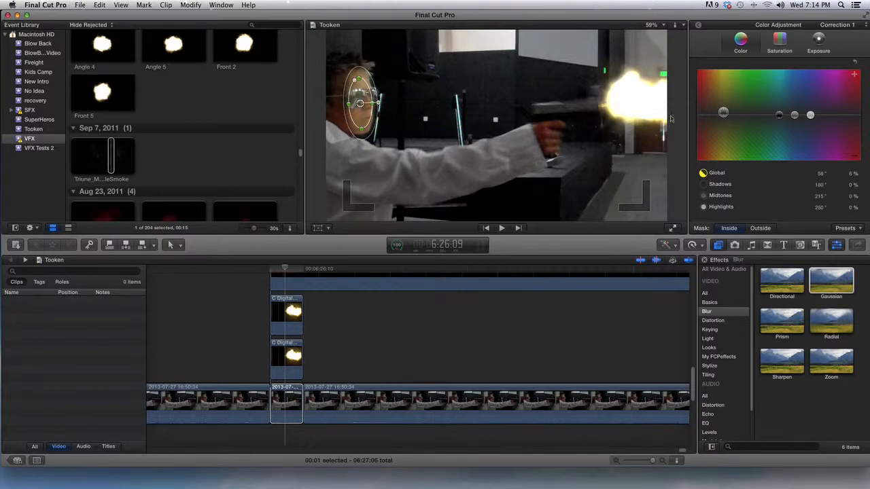
click(696, 29)
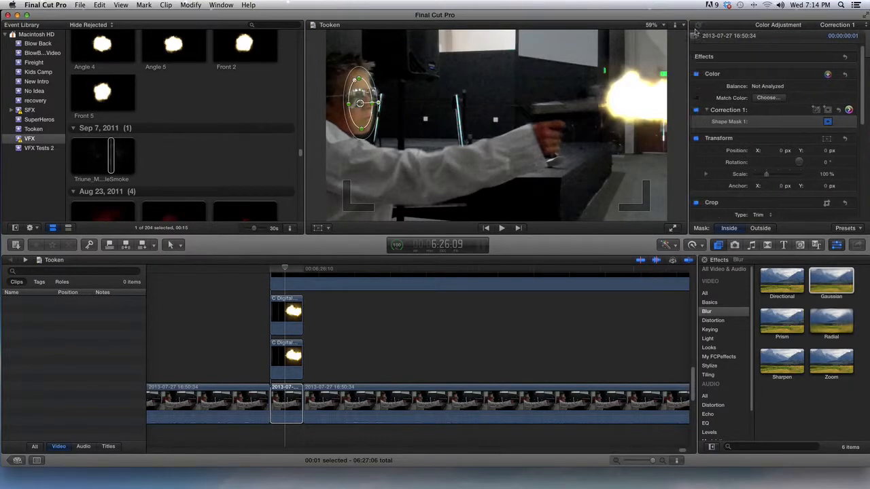
Step: Add a second shape mask to Correction 1 and fit it as a tilted ellipse over the actor's forearm
click(832, 122)
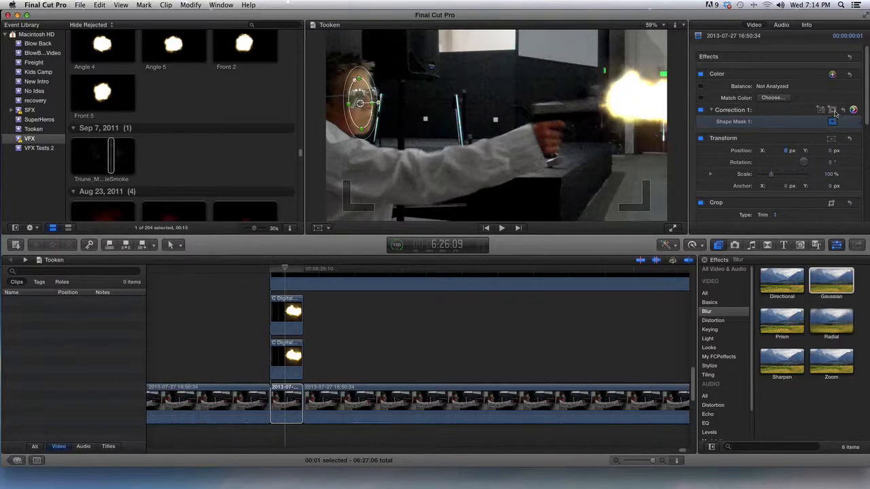
click(833, 110)
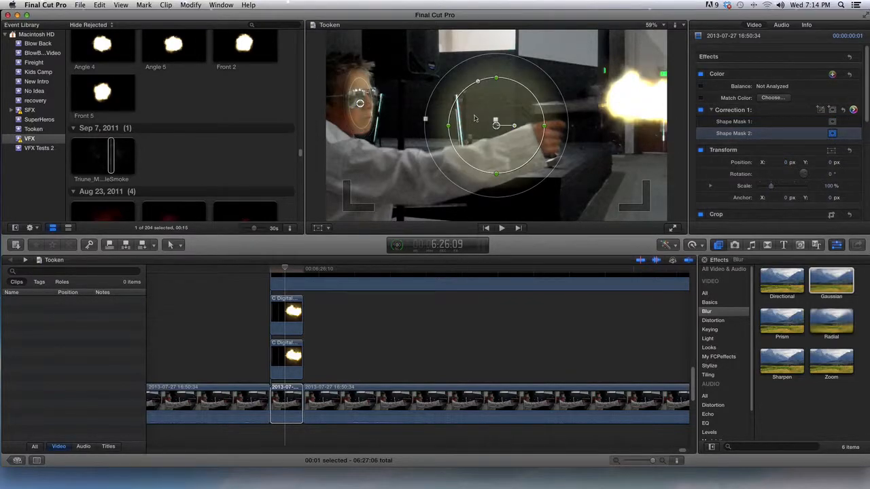
drag(498, 129, 514, 143)
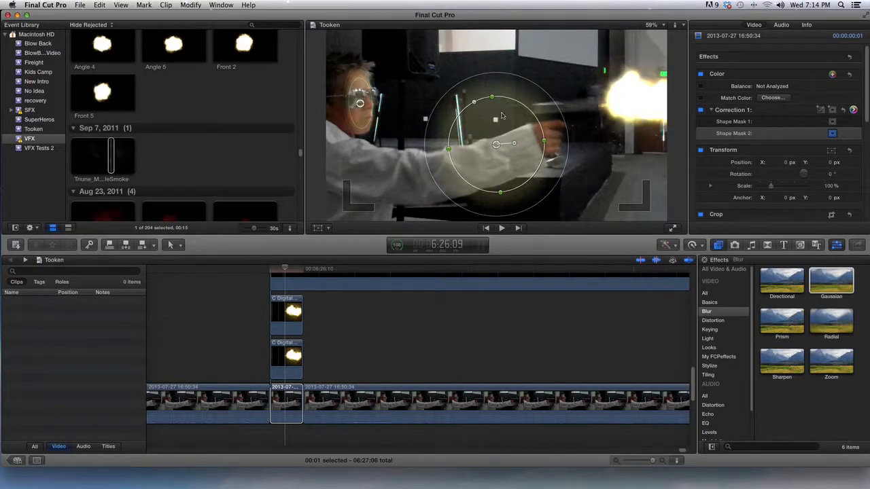
drag(492, 99, 494, 140)
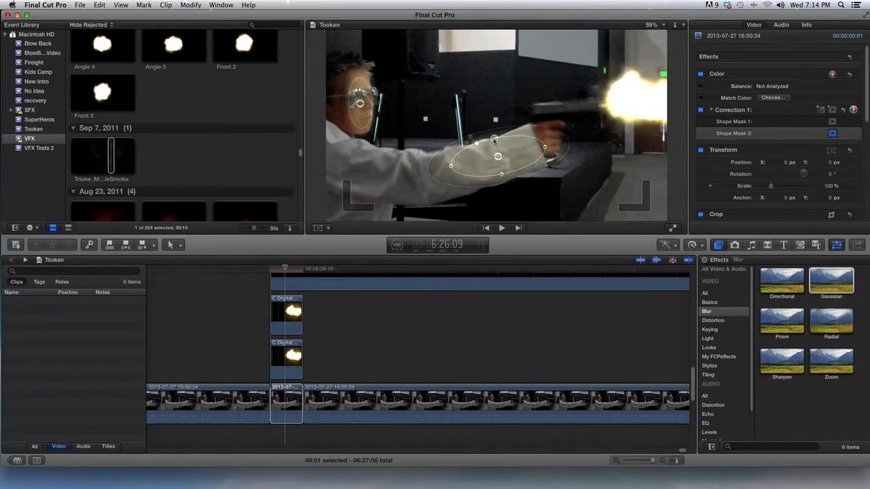
mouse_move(546, 148)
mouse_down()
mouse_move(462, 158)
mouse_move(513, 153)
mouse_move(486, 135)
mouse_move(496, 161)
mouse_up()
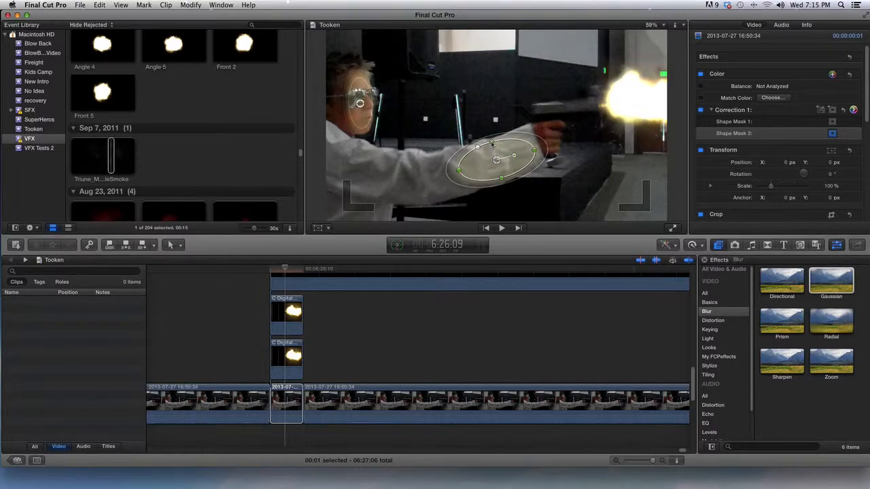
drag(534, 150, 540, 149)
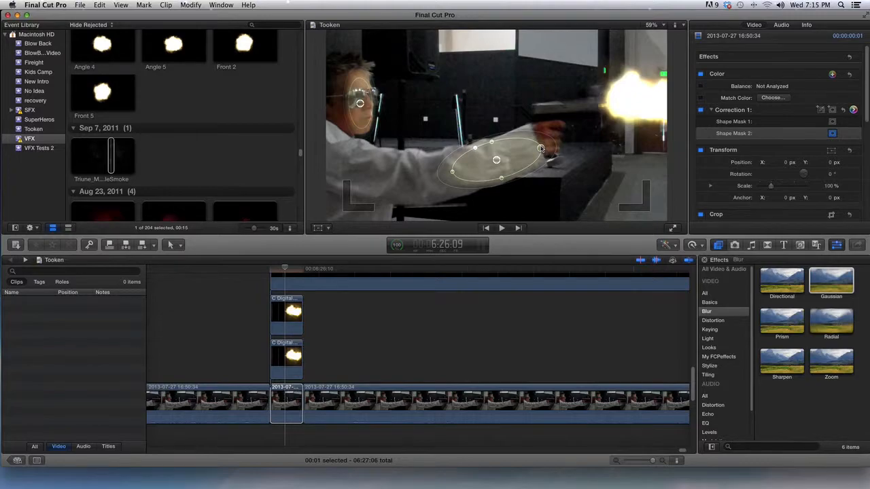
Step: Add a third shape mask to Correction 1 and flatten it into an ellipse over the sleeve between elbow and upper arm
click(833, 110)
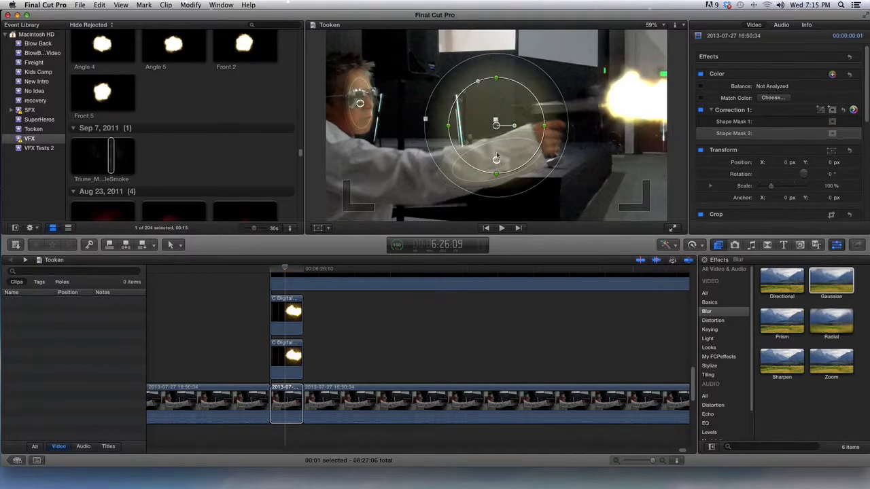
drag(498, 125, 416, 158)
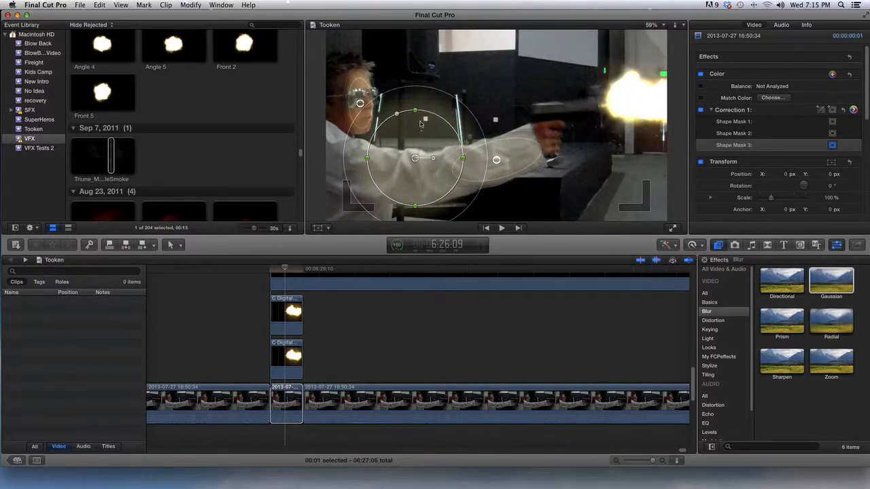
drag(416, 113, 419, 177)
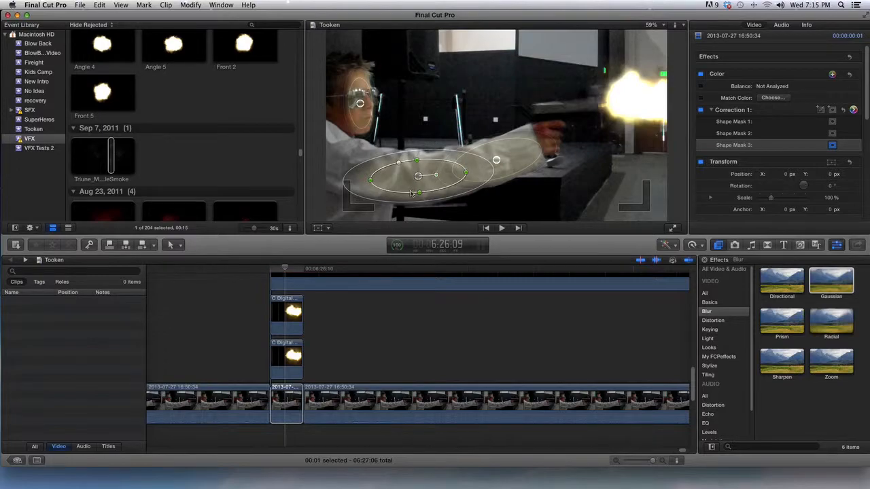
Step: Add a fourth shape mask to Correction 1 and fit it as a downward-tilted ellipse over the actor's shoulder
click(832, 110)
drag(495, 126, 357, 149)
drag(359, 102, 349, 164)
drag(367, 170, 358, 148)
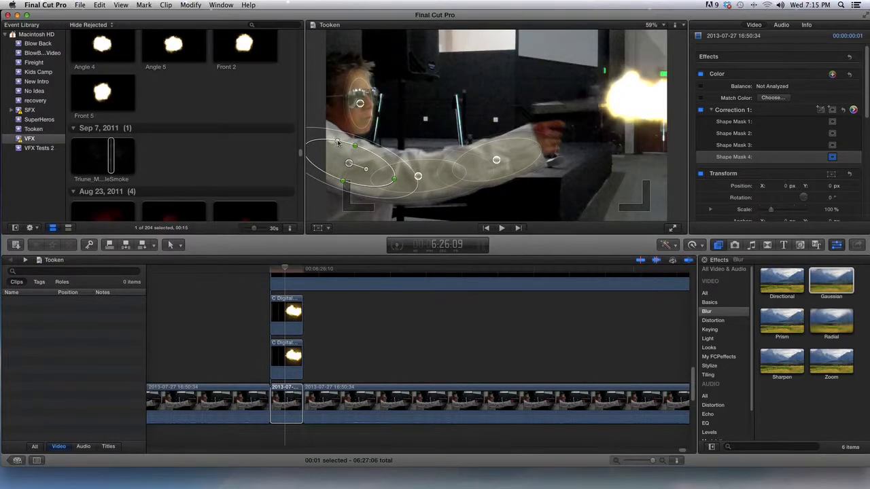
drag(367, 170, 364, 174)
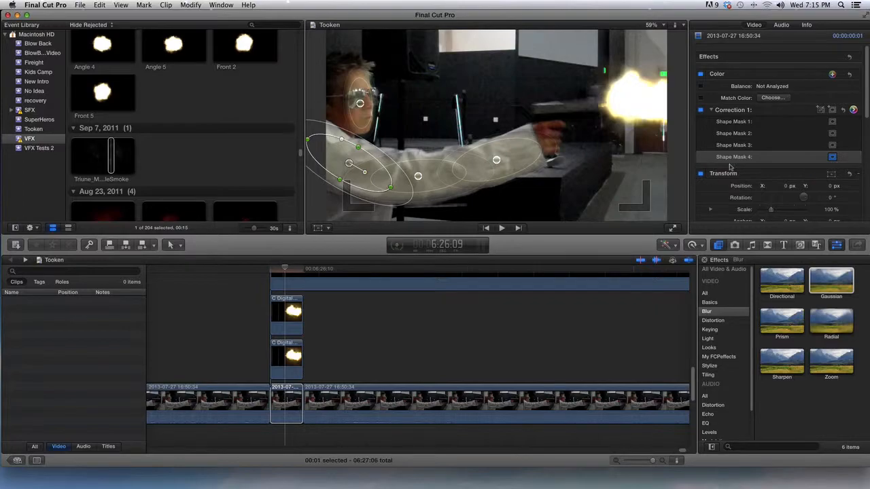
Step: Add a fifth shape mask to Correction 1 and narrow it into an upright ellipse over the actor's torso below the arm
click(833, 111)
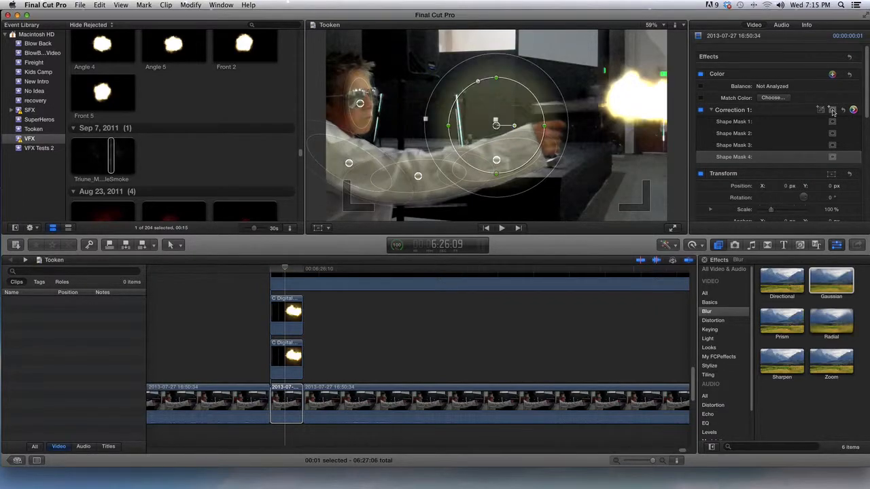
drag(497, 129, 352, 212)
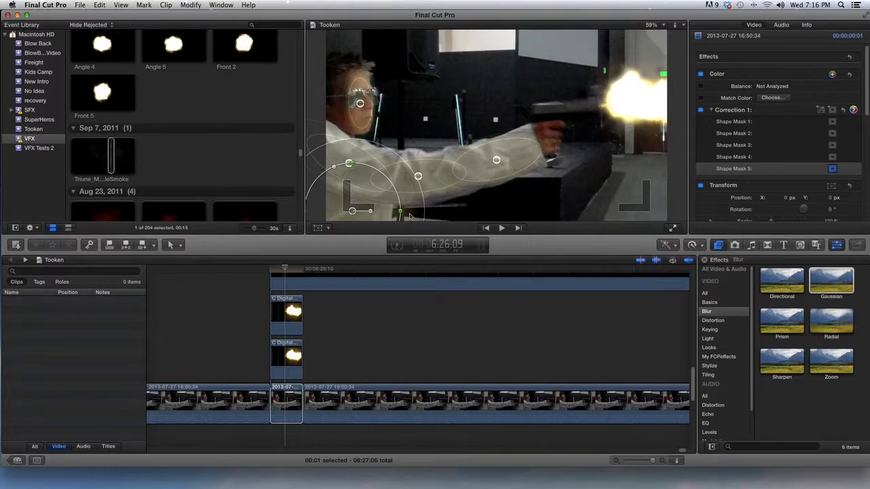
drag(400, 213, 365, 223)
drag(372, 176, 368, 185)
mouse_move(381, 222)
mouse_down()
mouse_move(385, 212)
mouse_move(367, 212)
mouse_move(374, 218)
mouse_up()
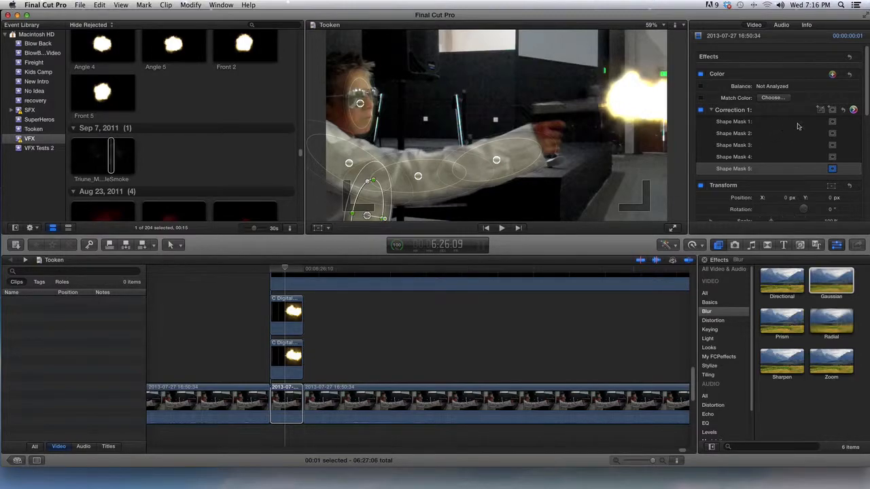
Step: Play the shot repeatedly from just before the muzzle flash to check the masked brightening in motion
drag(284, 272, 198, 286)
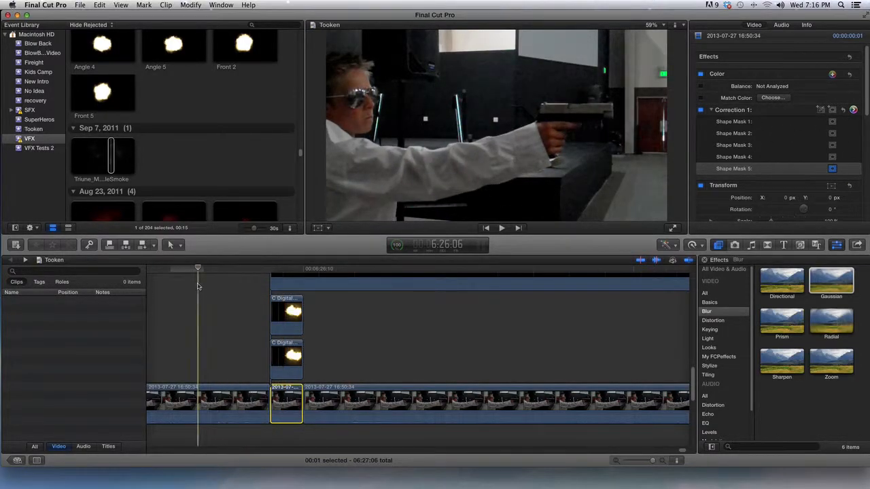
key(space)
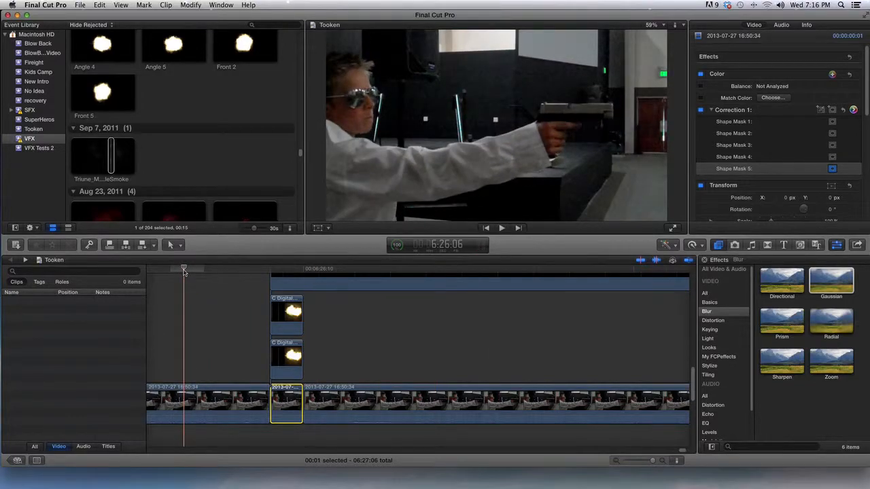
click(177, 273)
key(space)
key(space)
click(175, 272)
key(space)
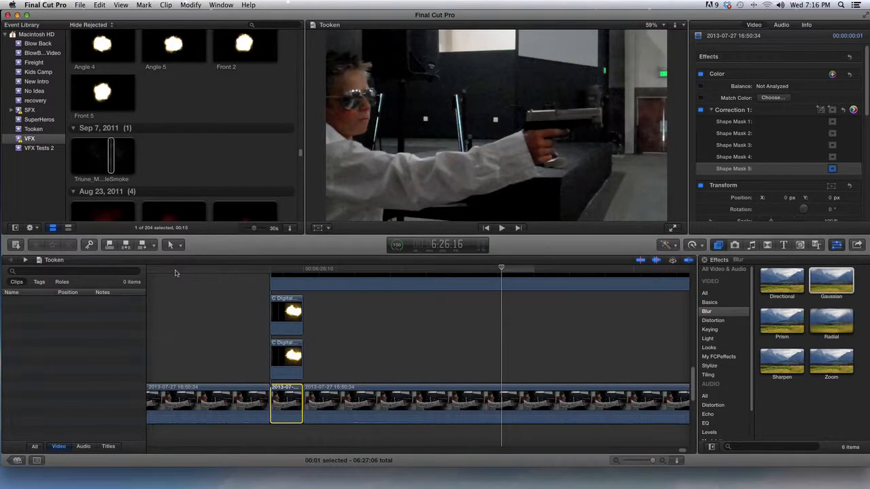
scroll(176, 274, left, 5)
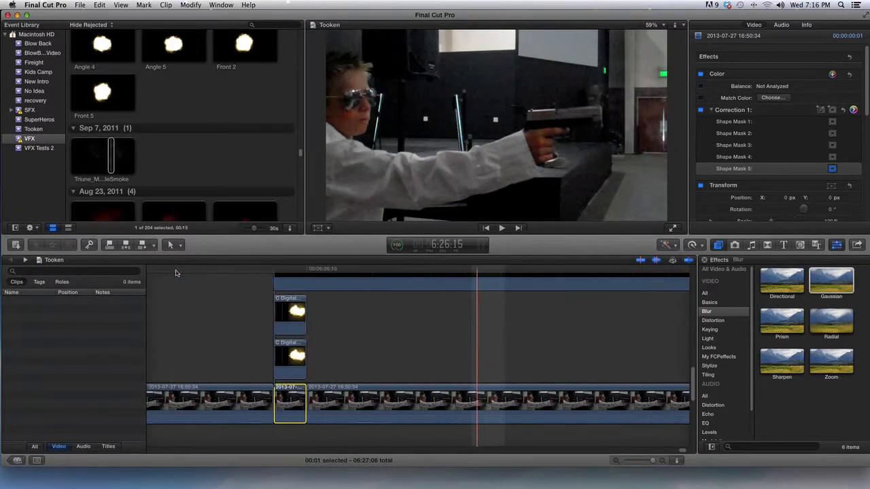
click(191, 274)
key(space)
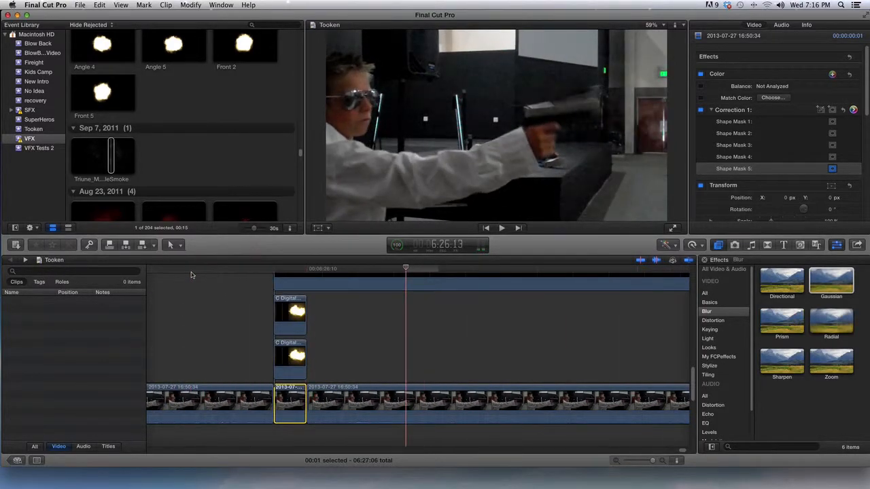
click(191, 273)
key(space)
key(space)
click(185, 272)
key(space)
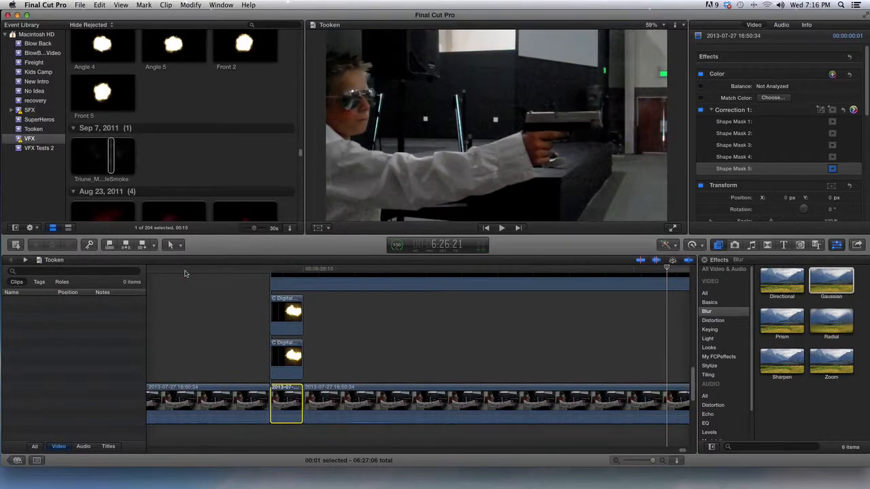
scroll(185, 274, left, 2)
click(185, 274)
key(space)
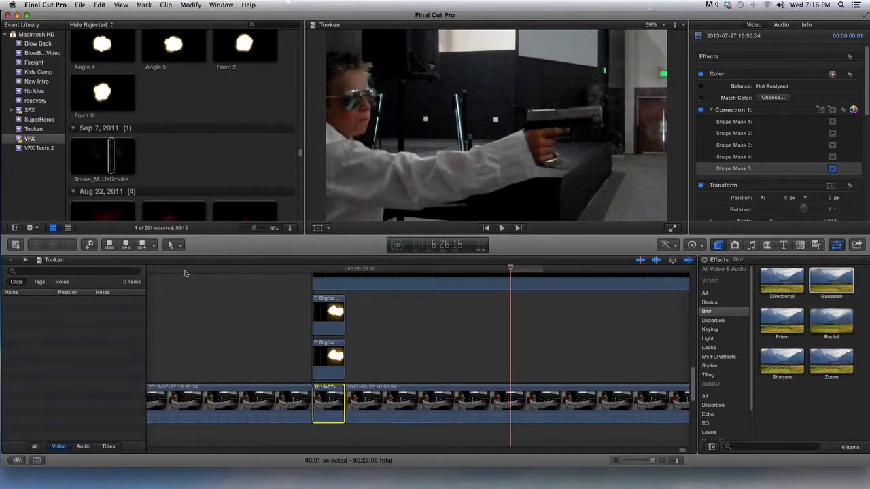
Step: On the flash frame, widen Shape Mask 1 of Correction 1 so the ellipse covers more of the actor's face
click(325, 269)
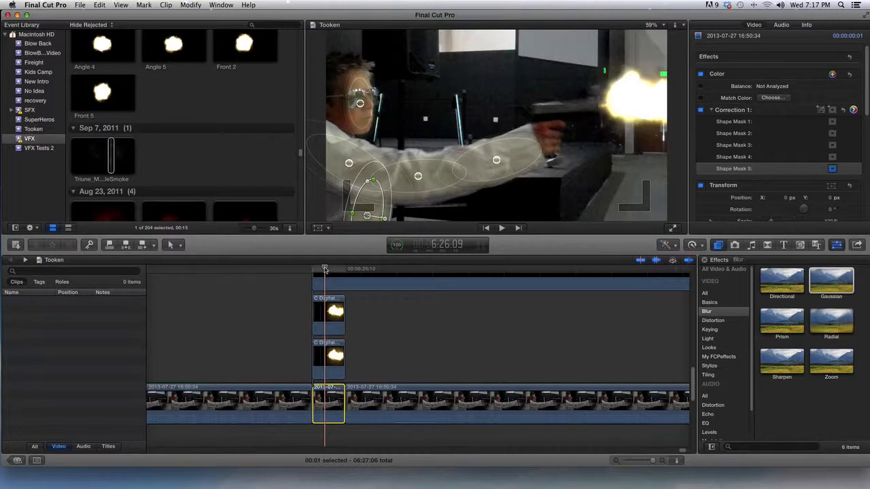
click(360, 103)
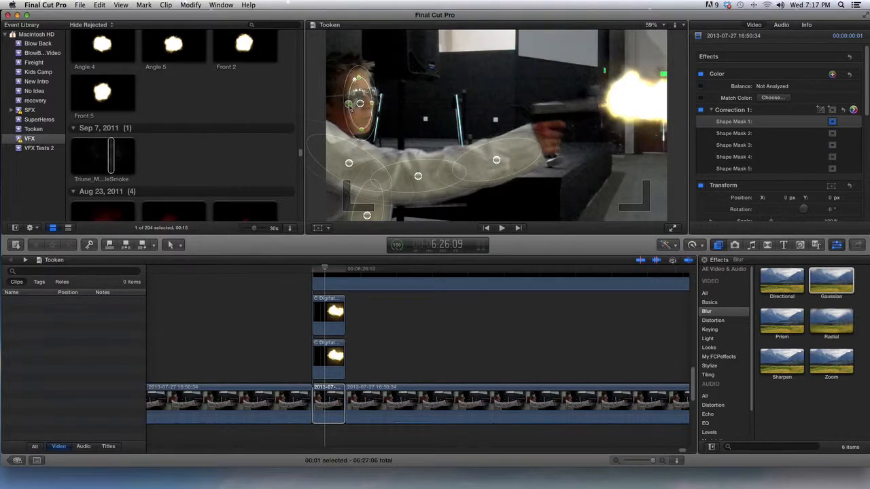
mouse_move(348, 105)
mouse_down()
mouse_move(358, 104)
mouse_move(337, 108)
mouse_up()
Step: Replay the footage around the flash frame to check the widened face mask
mouse_move(326, 270)
mouse_down()
mouse_move(290, 274)
mouse_move(327, 271)
mouse_up()
key(space)
key(space)
click(287, 270)
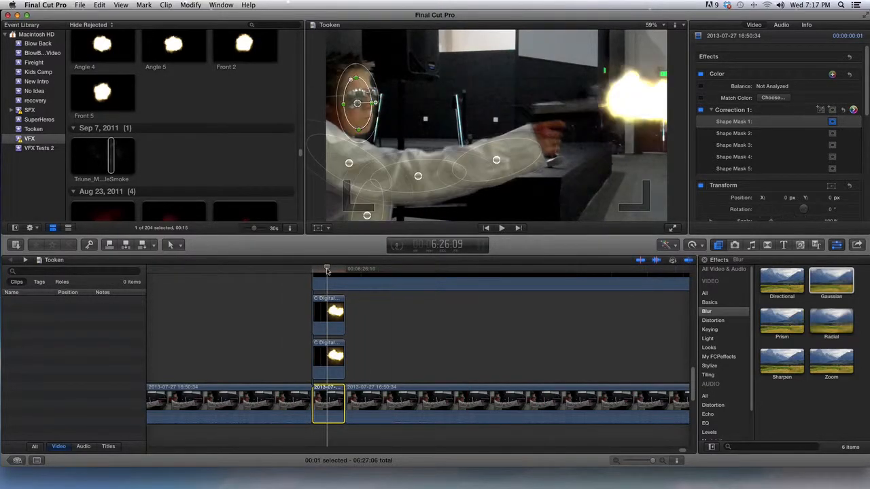